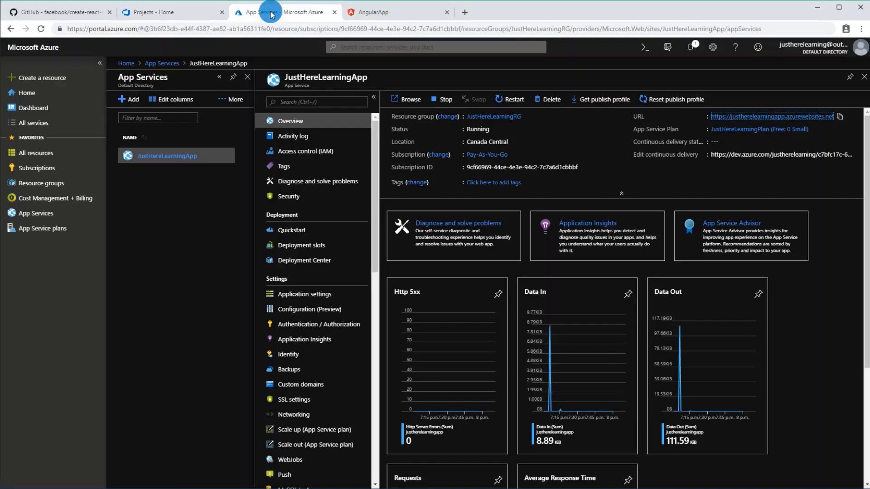
Step: Look over the Azure portal, Azure DevOps and the create-react-app Quick Overview on GitHub, and switch to Visual Studio Code
click(272, 13)
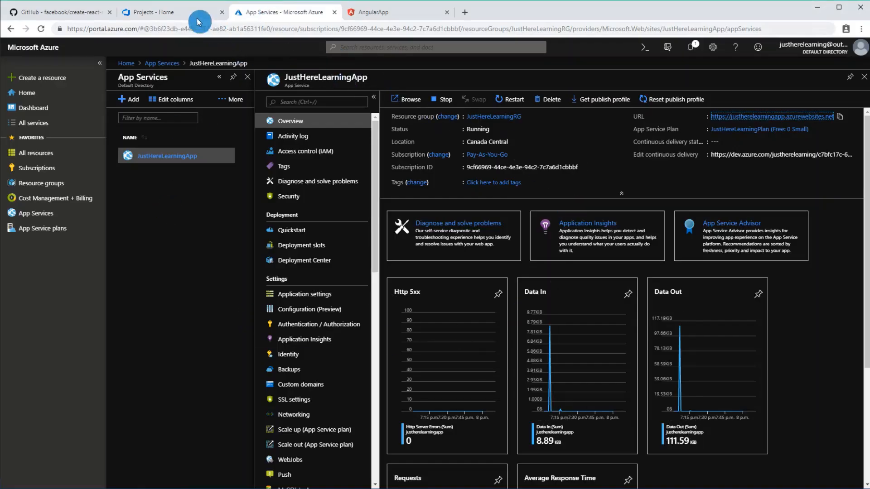
click(186, 13)
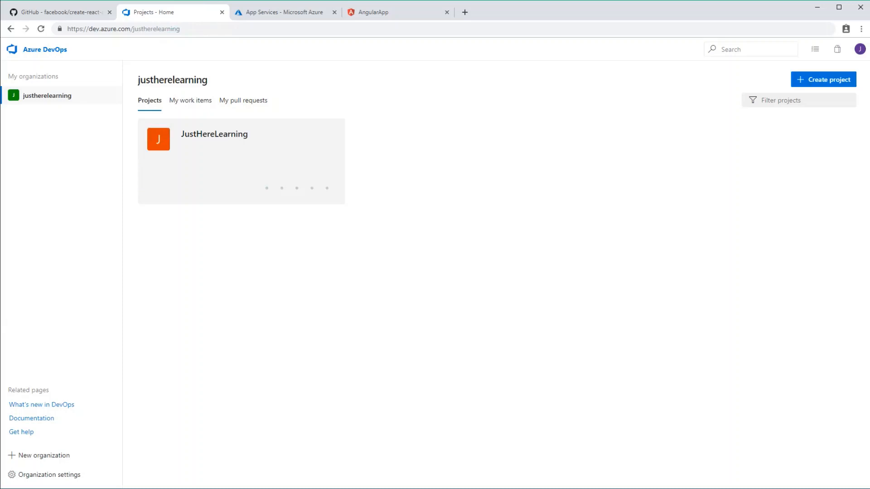
key(alt+Tab)
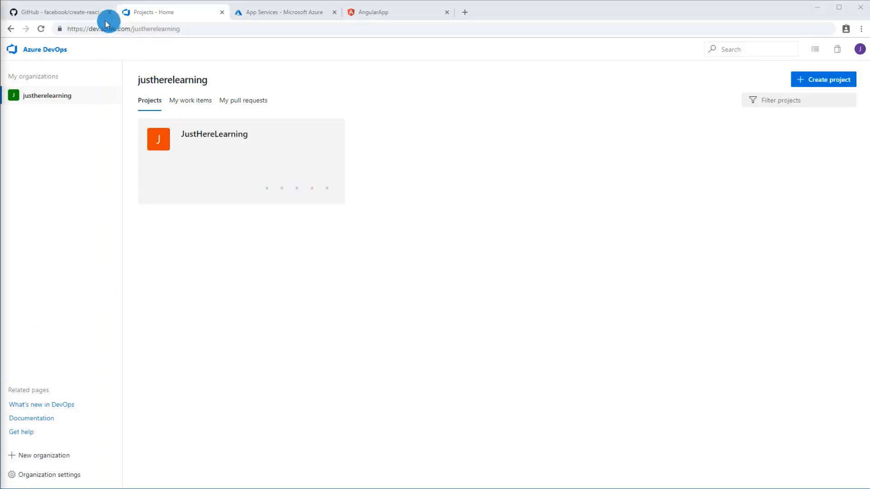
click(80, 16)
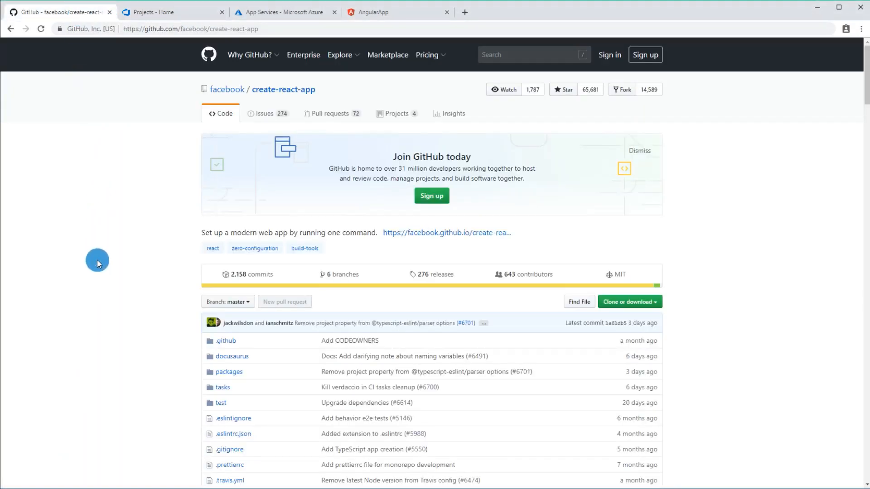
scroll(97, 260, down, 15)
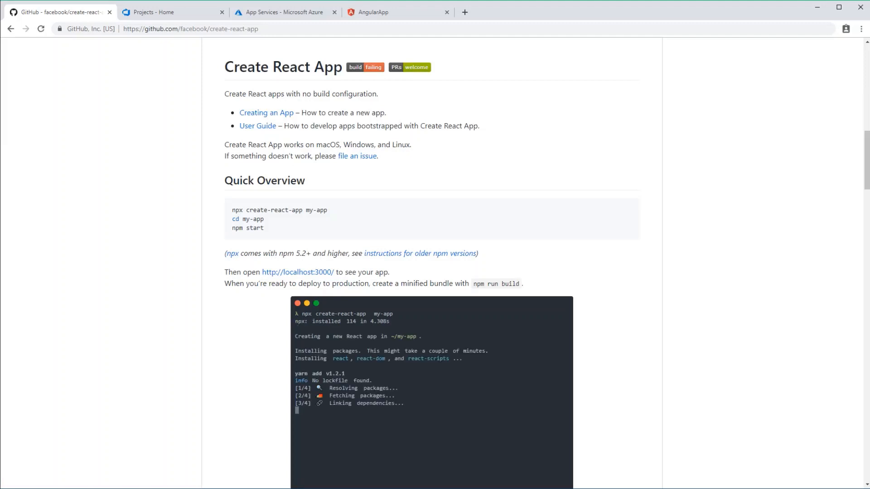
key(alt+Tab)
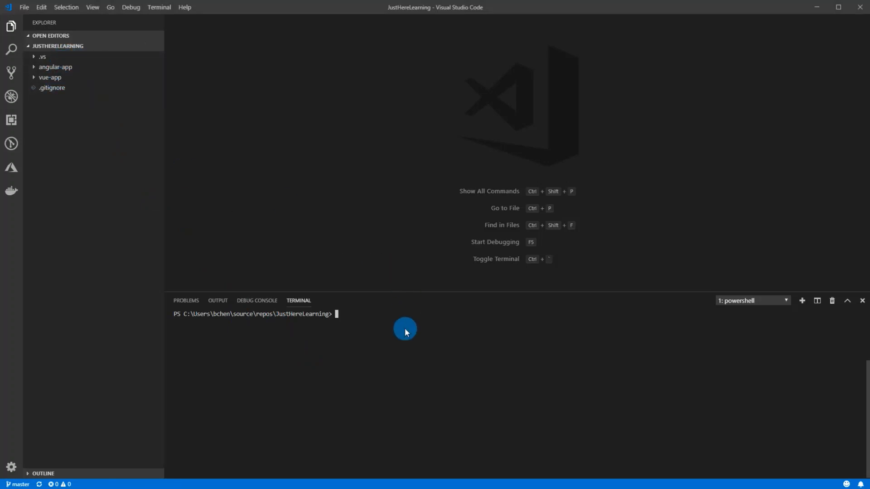
text(npm i)
text(nstall c)
text(reate-react-app -)
key(BackSpace)
key(BackSpace)
key(BackSpace)
key(BackSpace)
key(BackSpace)
key(BackSpace)
key(BackSpace)
key(BackSpace)
key(BackSpace)
key(BackSpace)
key(BackSpace)
key(BackSpace)
key(BackSpace)
key(BackSpace)
key(BackSpace)
key(BackSpace)
key(BackSpace)
key(BackSpace)
key(BackSpace)
key(BackSpace)
Step: Create a new React project named react-app in the JustHereLearning folder by running npx create-react-app react-app in the terminal
text(npx create-react-app)
key(Return)
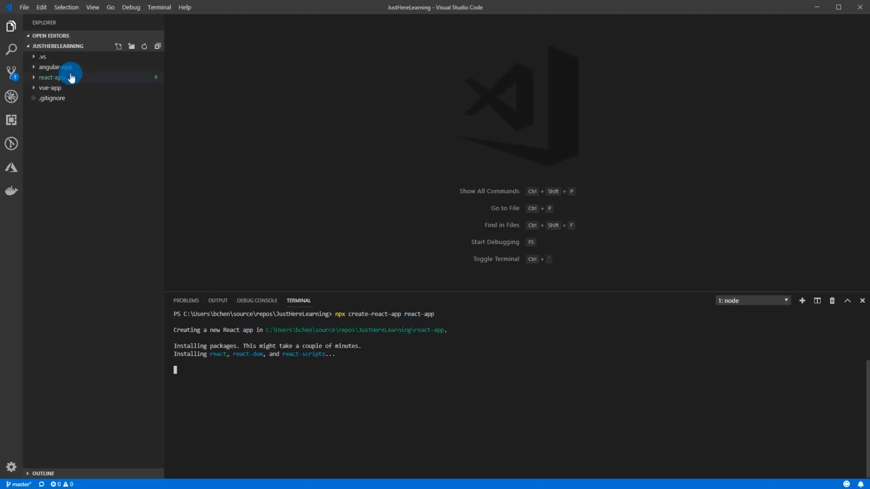
Step: Examine the generated react-app project, including App.js in the src folder and the contents of the public folder
click(58, 78)
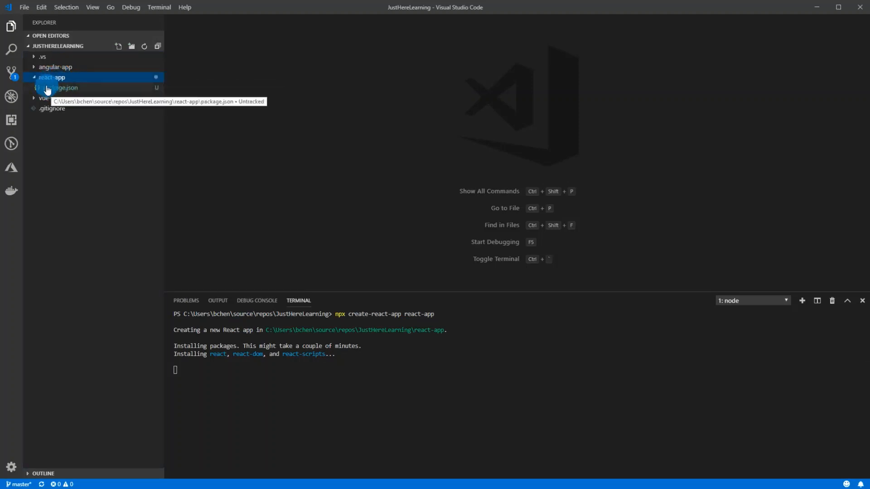
click(247, 381)
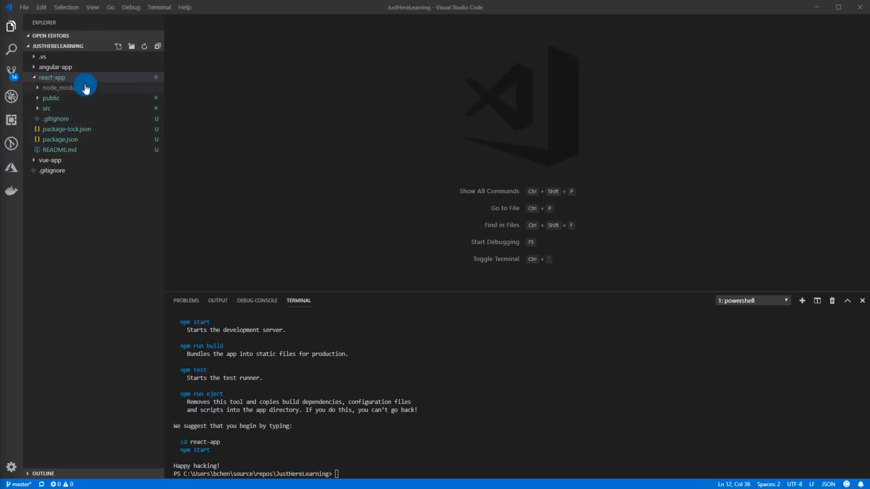
click(81, 109)
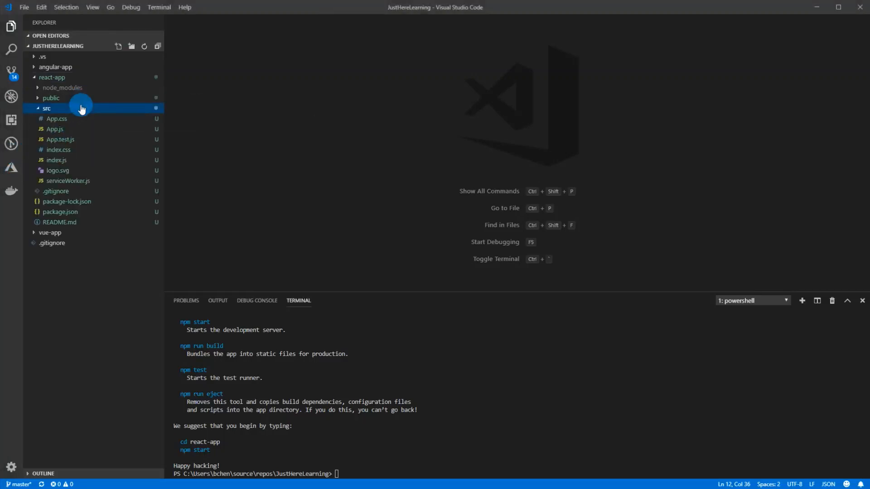
click(77, 131)
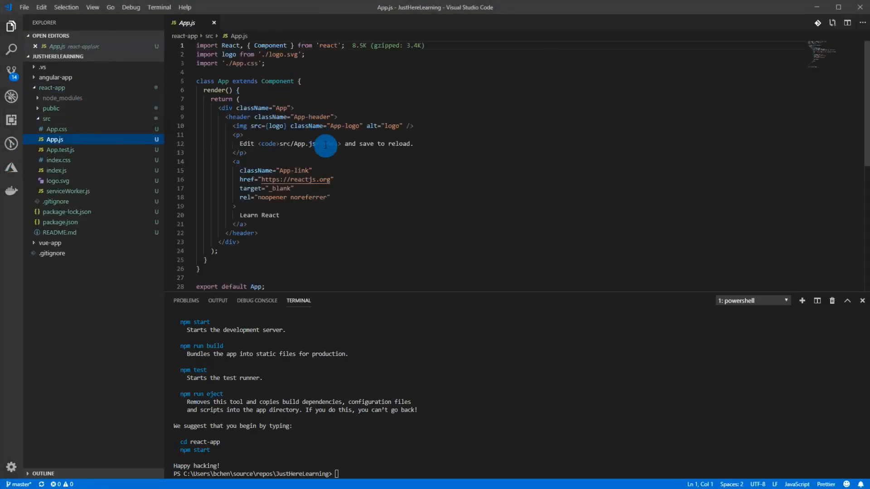
click(208, 24)
click(74, 98)
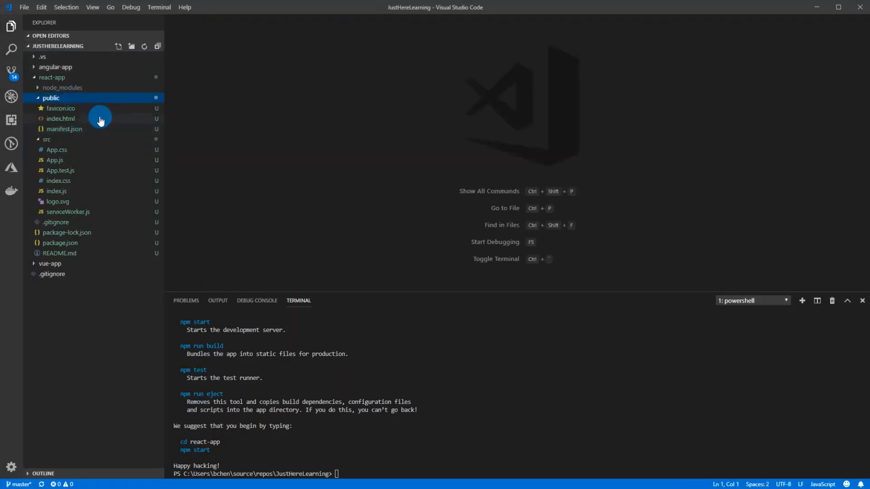
click(69, 100)
click(64, 108)
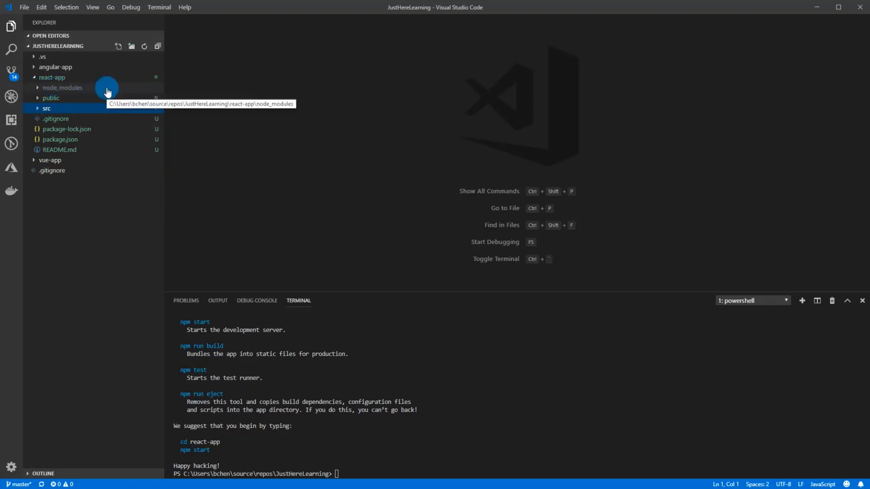
Step: Open package.json of react-app and review the build entry in its scripts section
click(128, 144)
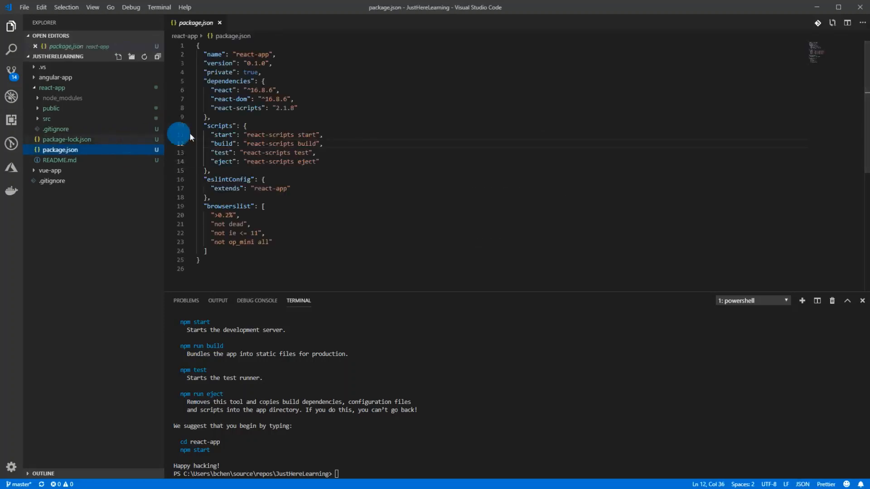
drag(339, 144, 191, 145)
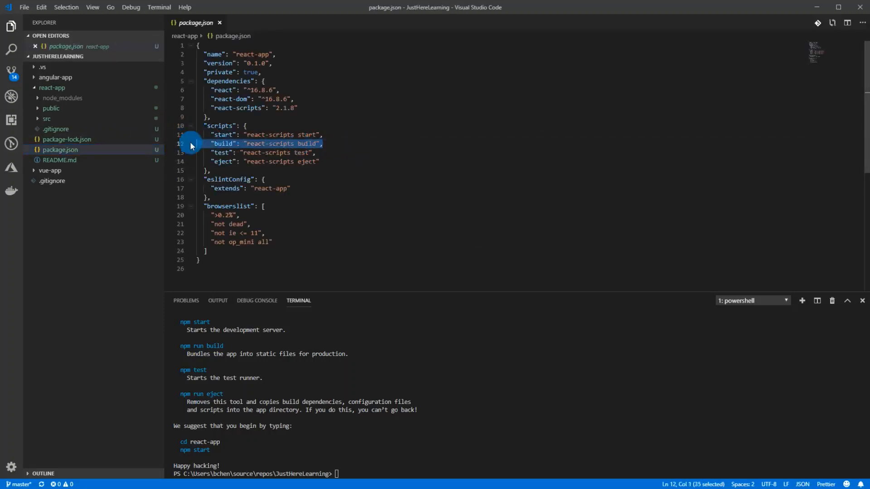
click(321, 144)
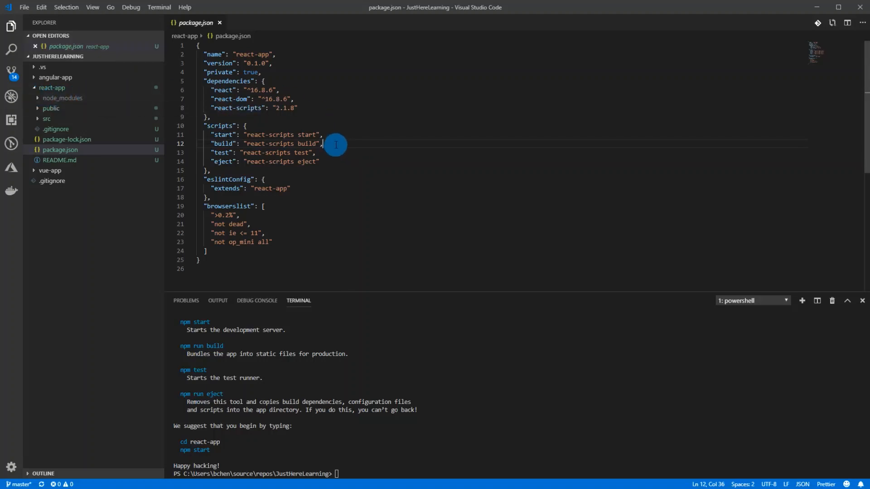
drag(335, 143, 358, 142)
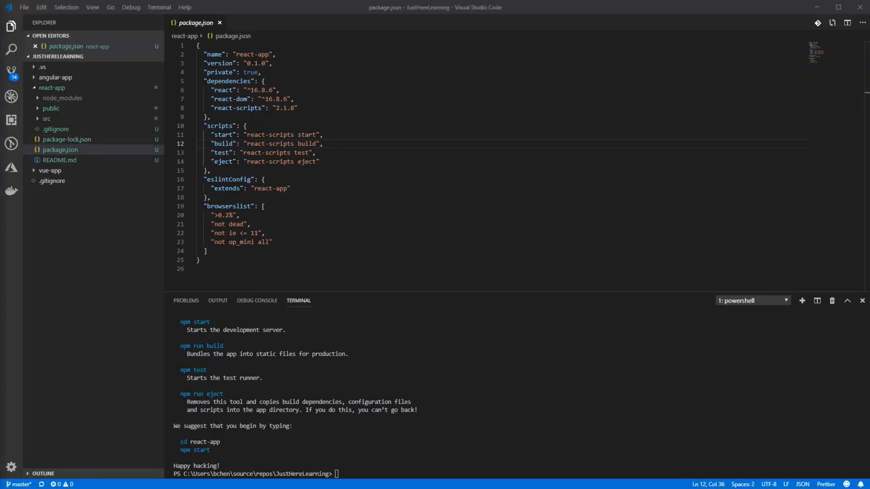
click(347, 440)
click(444, 445)
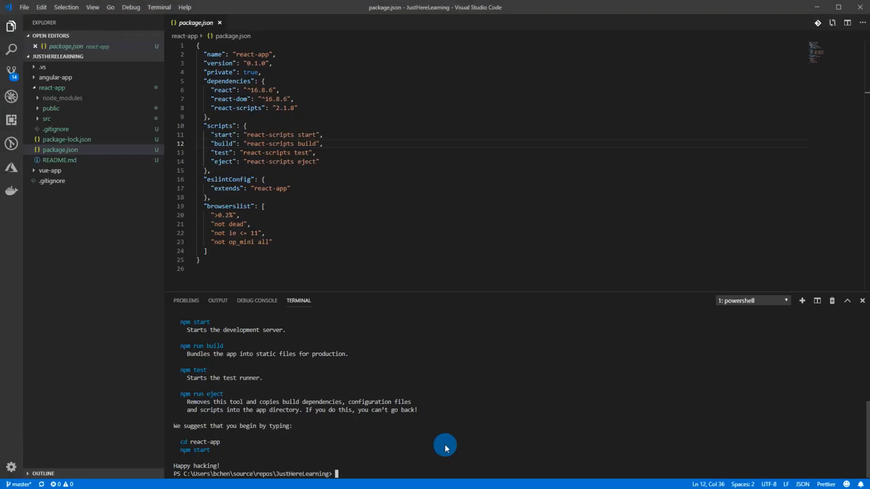
text(npm run build)
key(BackSpace)
key(BackSpace)
key(BackSpace)
key(BackSpace)
key(BackSpace)
key(BackSpace)
key(BackSpace)
key(BackSpace)
key(BackSpace)
key(BackSpace)
key(BackSpace)
key(BackSpace)
key(BackSpace)
Step: Change the terminal's working directory to the react-app folder
text(cd )
text(react-app)
key(Tab)
key(Return)
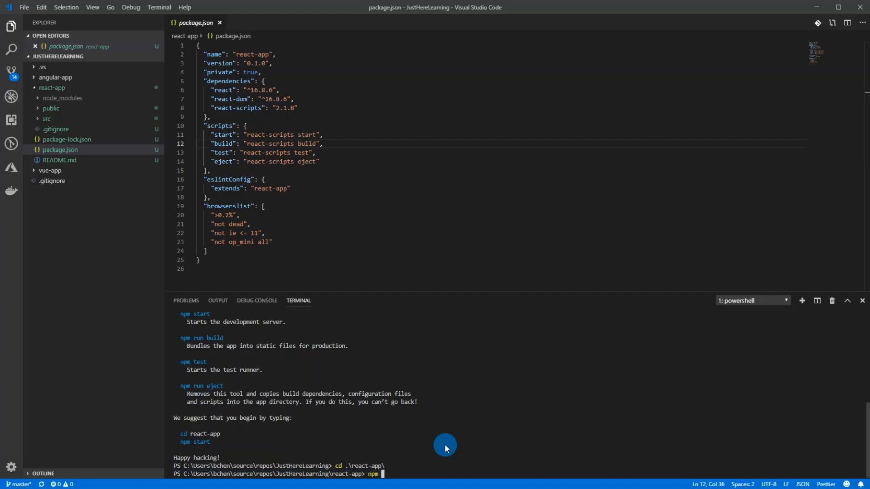
Step: Clear the terminal and build the React app with npm run build
key(ctrl+l)
text(npm r)
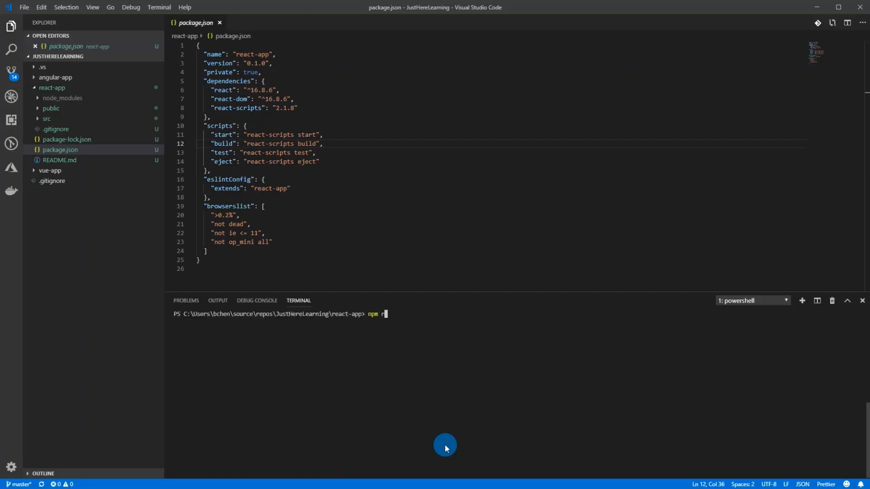
text(un build)
key(Return)
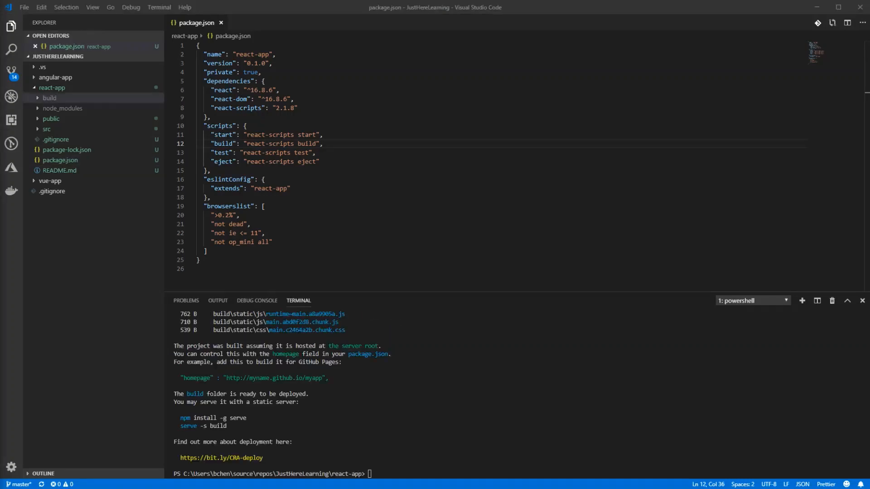
Step: Examine the build output, expanding the static folder and the files in its js and css subfolders
click(98, 99)
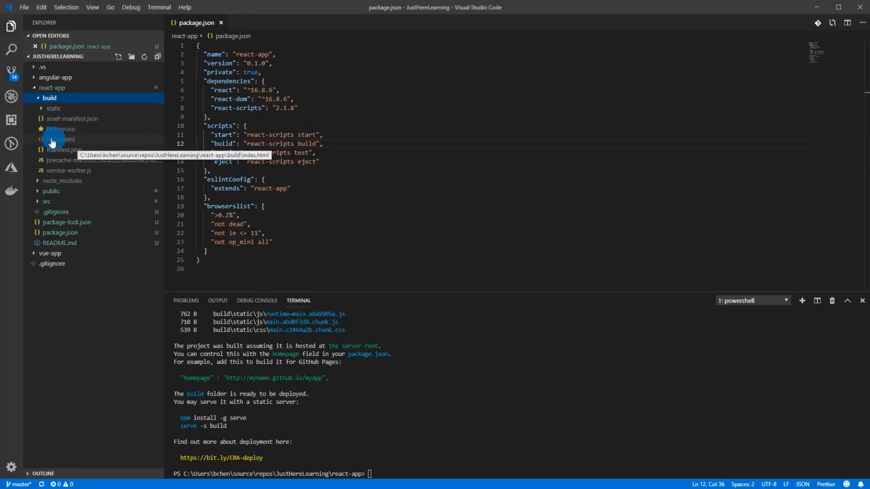
click(69, 109)
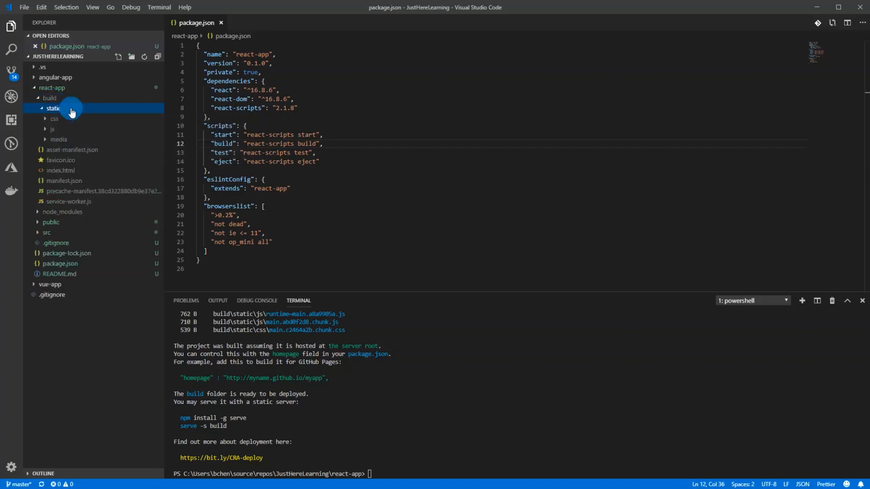
click(73, 130)
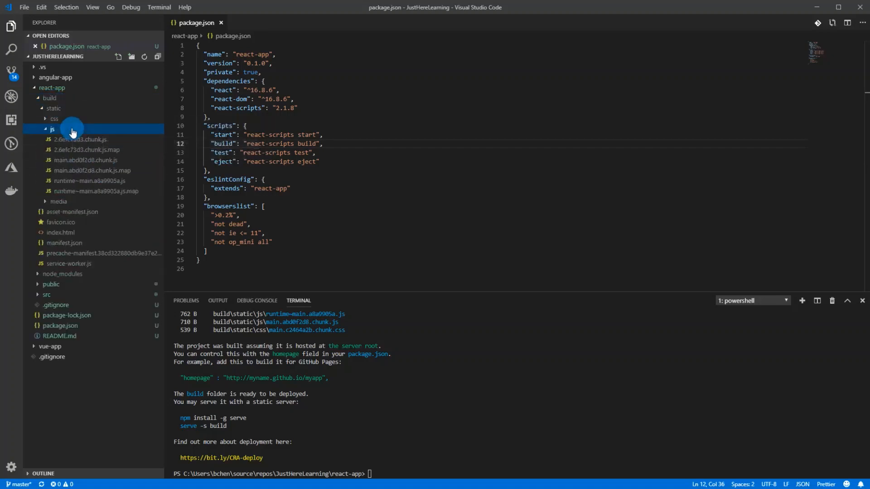
click(77, 120)
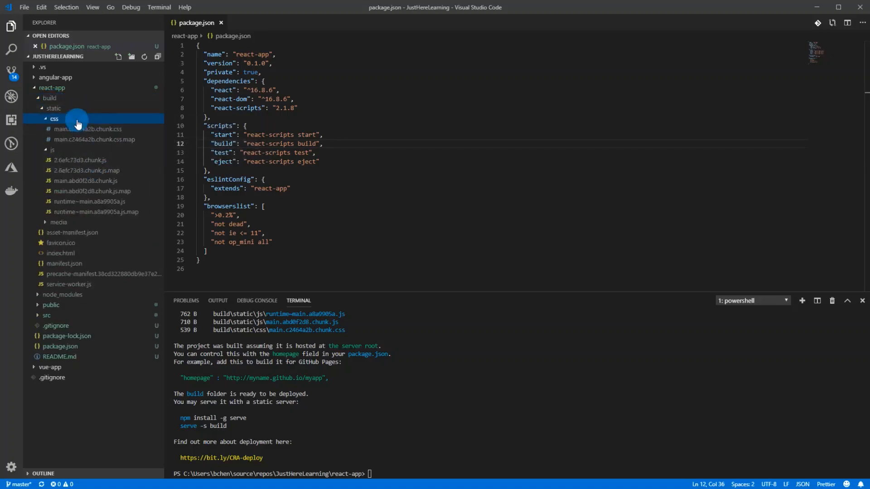
click(77, 120)
click(75, 130)
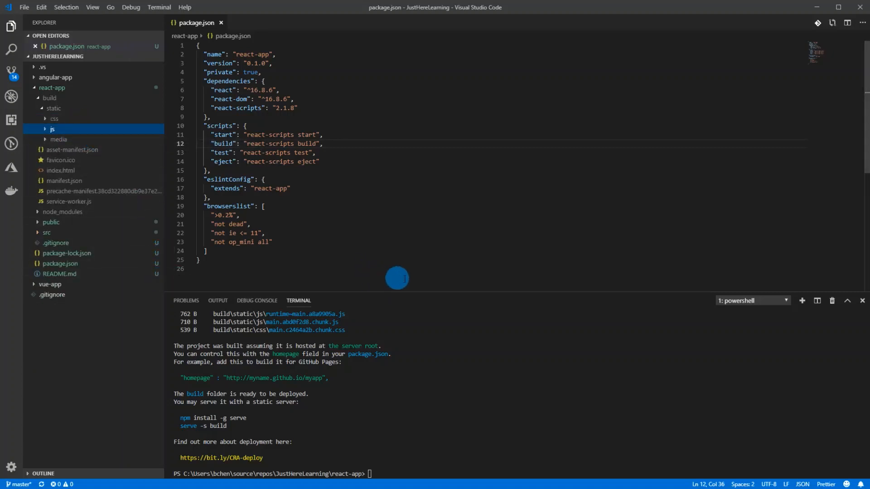
click(53, 129)
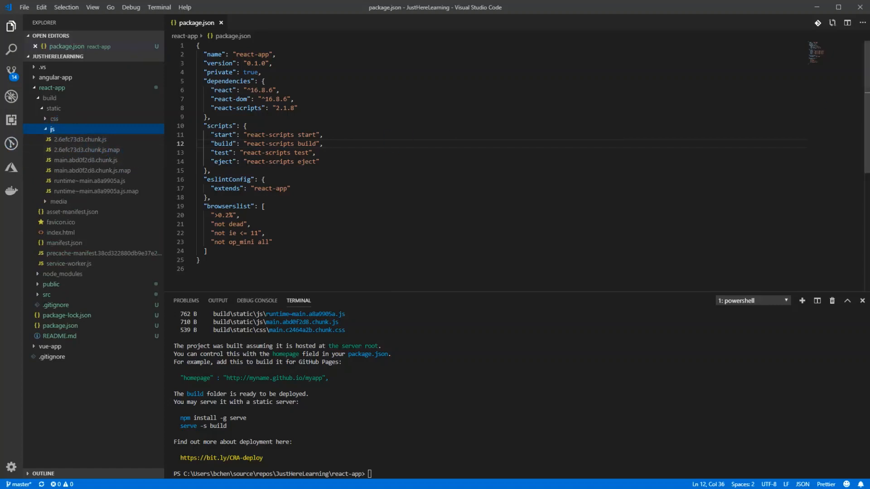
Step: Add the script "build-prod": "react-scripts build && rimraf build/static/js/*.map" below the build script in package.json
click(363, 144)
key(Return)
text("build-prod": "react-scripts build && rimraf build/static/js/*.map",)
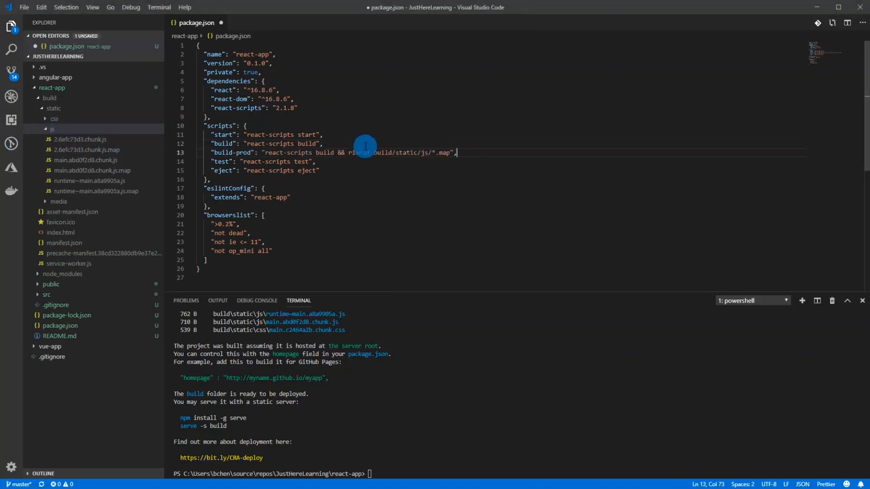
Step: Review the build-prod script's name, its rimraf command and the path pattern for the map files
double_click(222, 153)
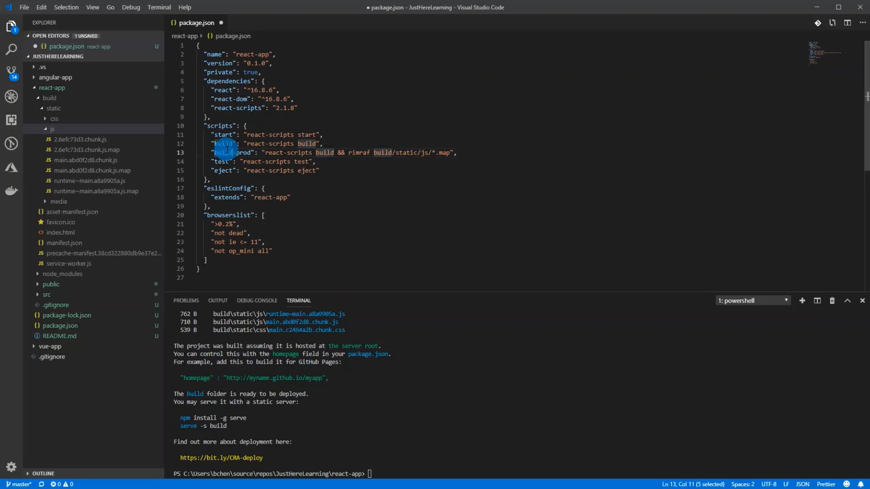
click(262, 153)
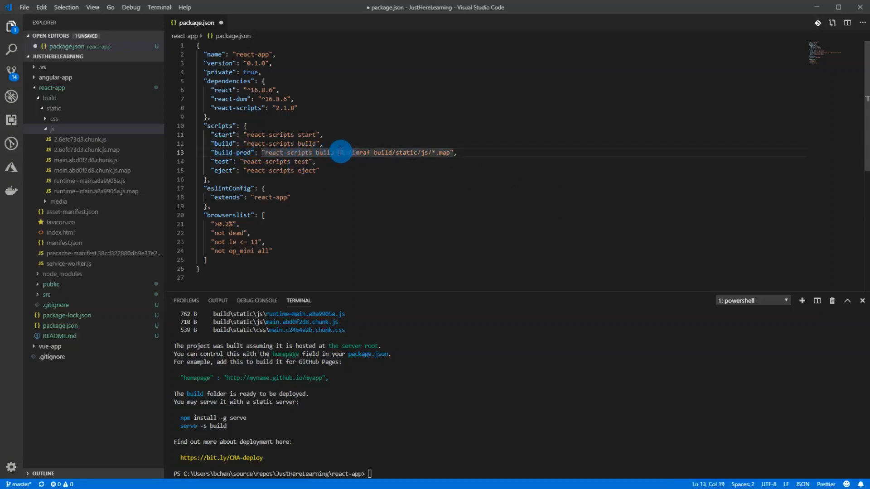
drag(338, 152, 368, 153)
click(377, 152)
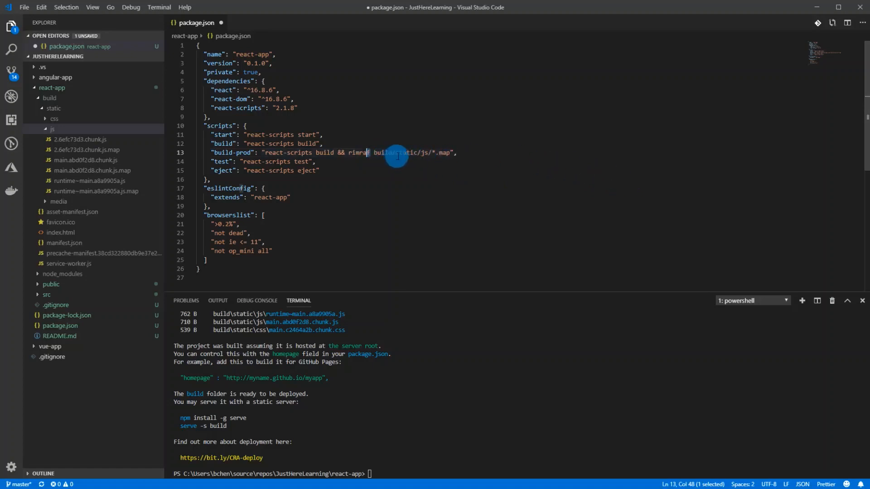
click(422, 153)
drag(423, 153, 435, 153)
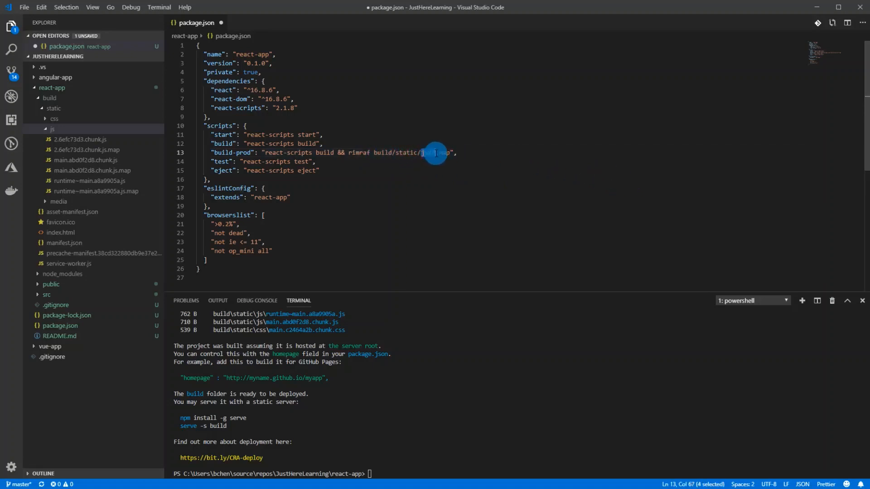
click(442, 153)
Step: Change the rimraf path in build-prod to build/static/**/*.map and expand the build's css folder to check for map files
click(428, 152)
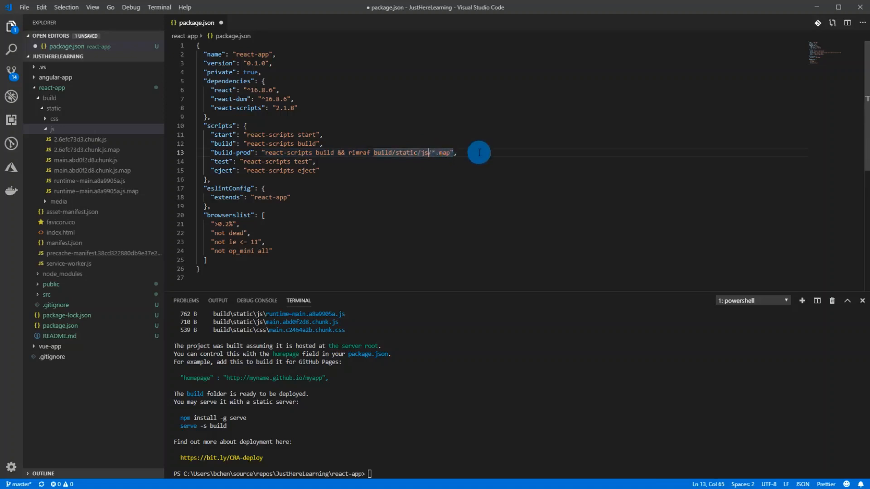
key(BackSpace)
key(BackSpace)
text(**)
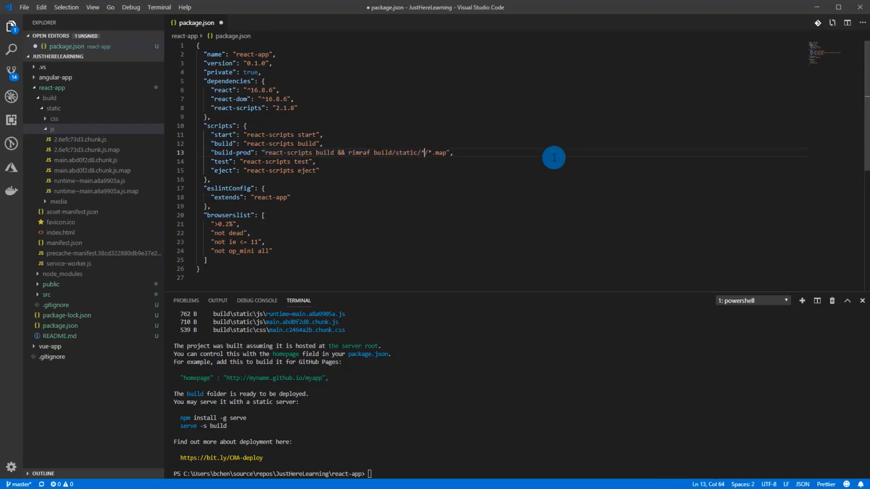
click(98, 119)
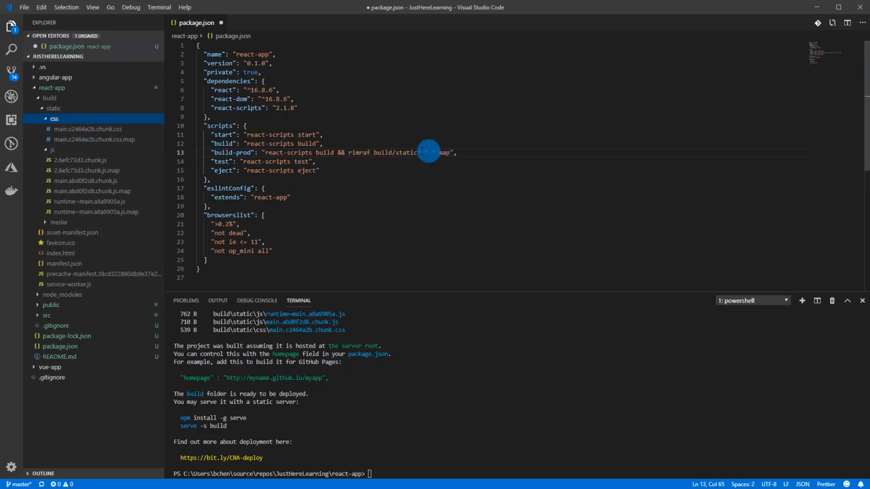
Step: Delete the build-prod script line from package.json
click(479, 151)
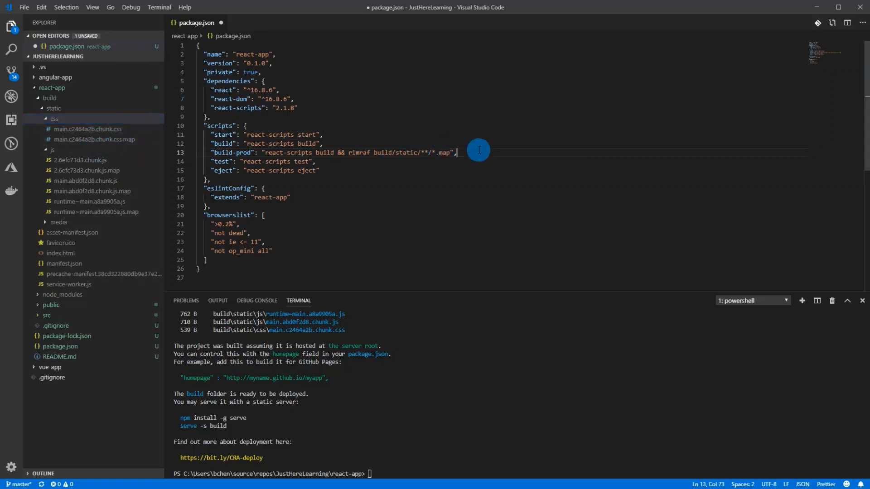
key(shift+Up)
key(BackSpace)
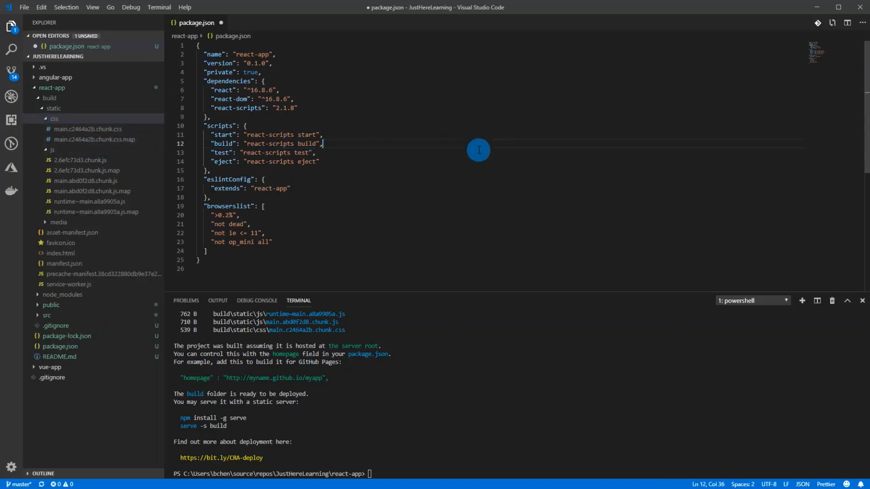
Step: Collapse the build's css and js subfolders and the whole react-app folder in the file tree
click(57, 119)
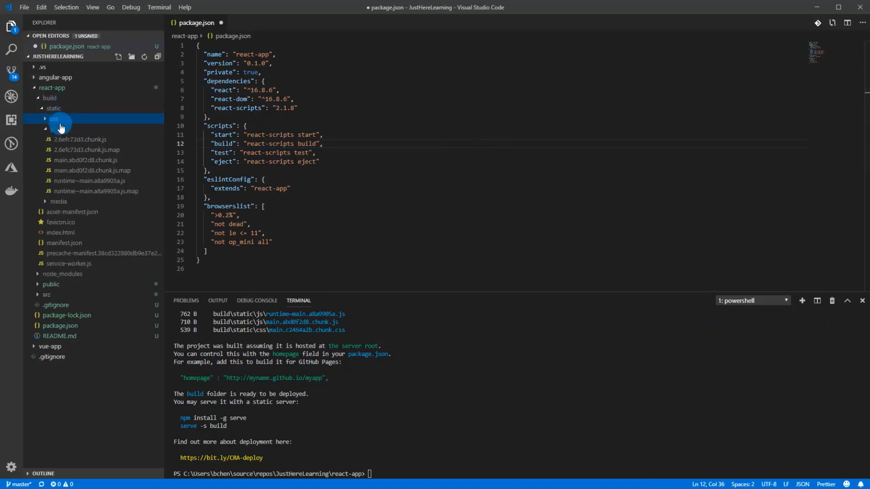
click(79, 130)
click(394, 136)
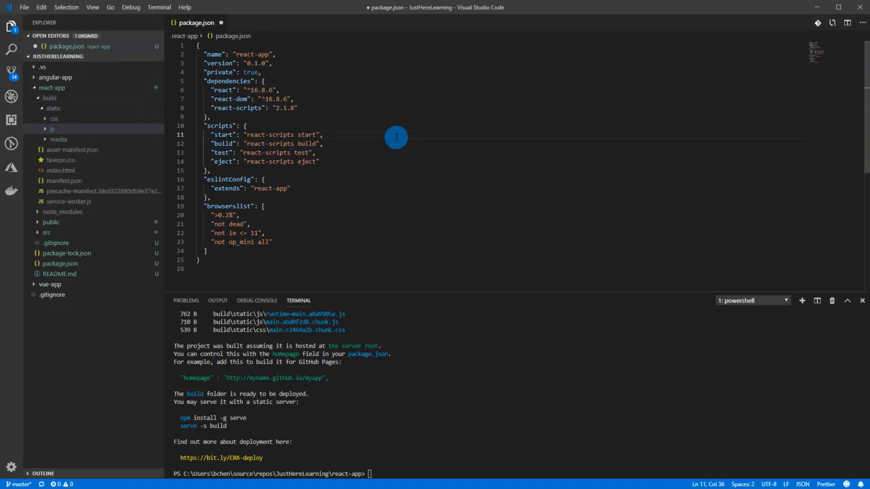
key(Up)
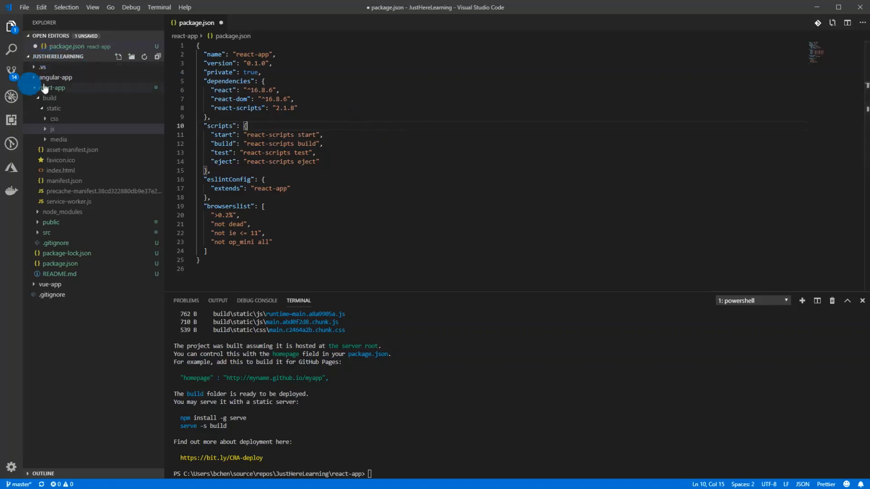
click(402, 136)
click(49, 88)
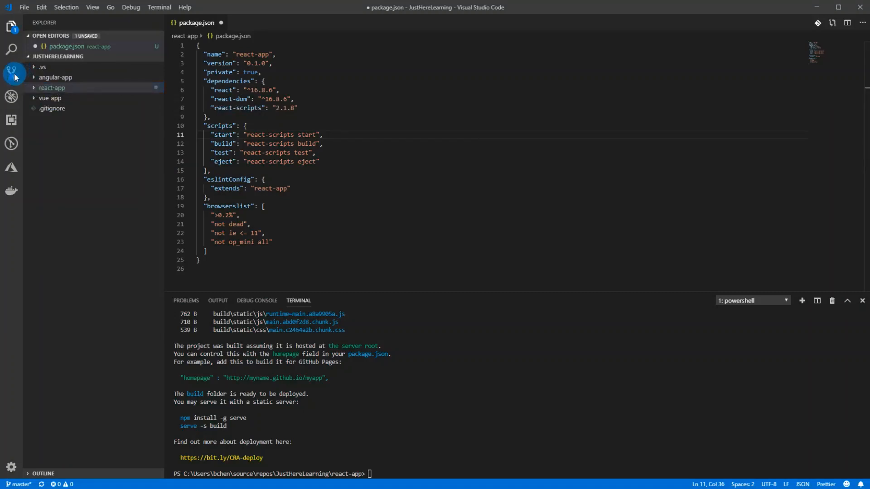
Step: Commit all changes with the message "Added react-app", saving package.json and staging everything automatically
click(12, 72)
click(69, 40)
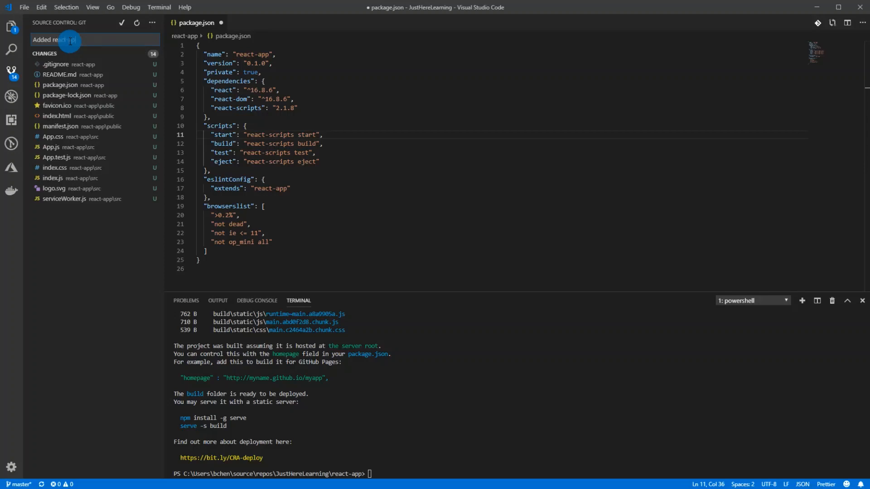
text(p)
click(122, 25)
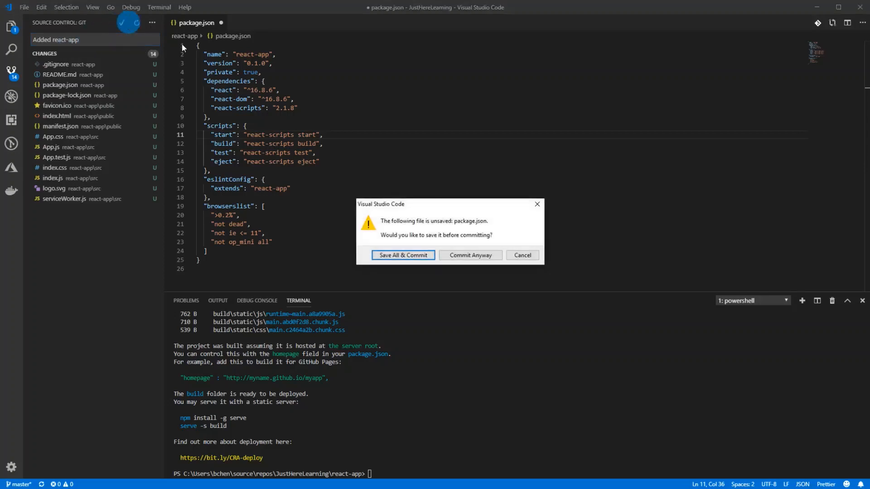
click(401, 255)
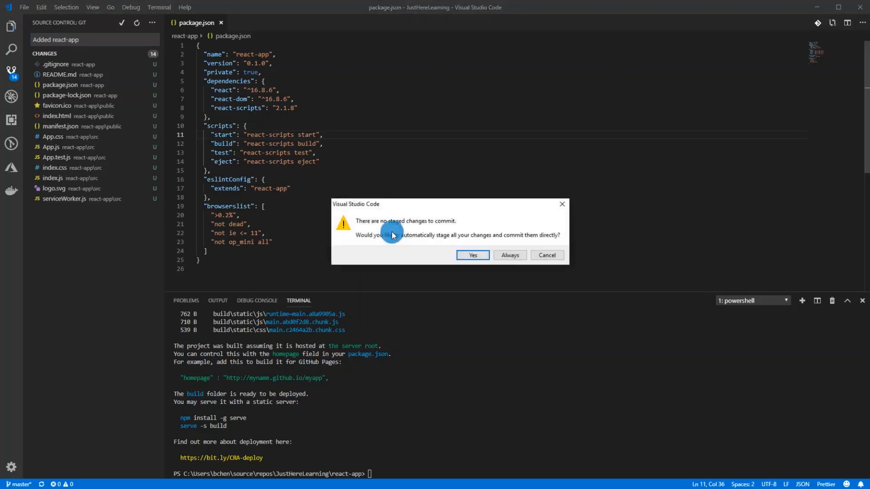
click(468, 255)
Step: Close package.json and push the commit to the remote repository with git push
click(352, 184)
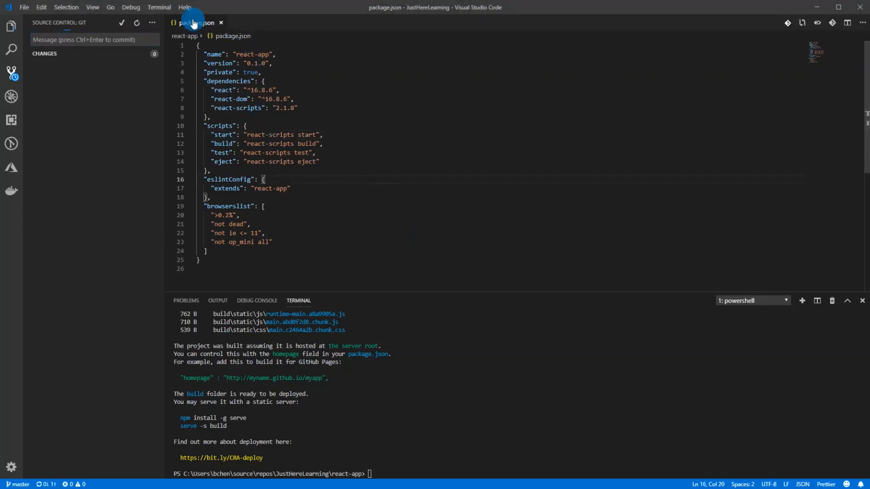
middle_click(193, 21)
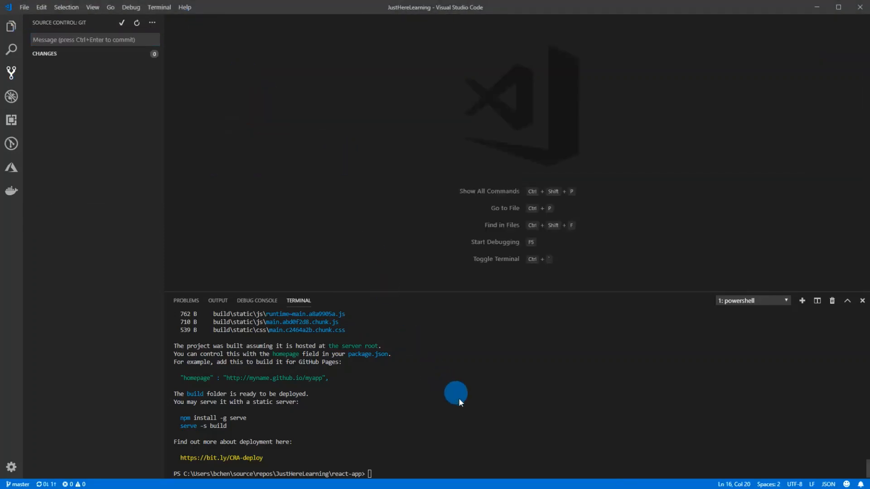
text(git push)
key(Return)
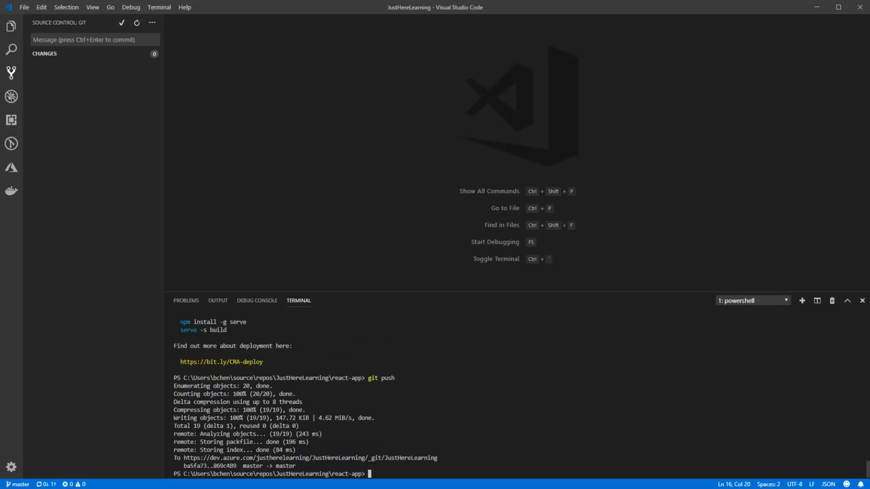
Step: Switch to Azure DevOps in the browser and start a new build pipeline in the JustHereLearning project
key(alt+Tab)
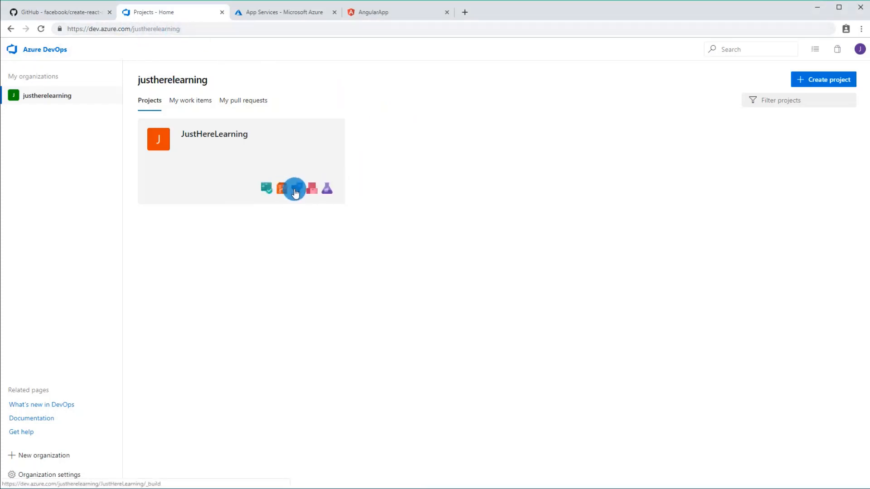
click(295, 192)
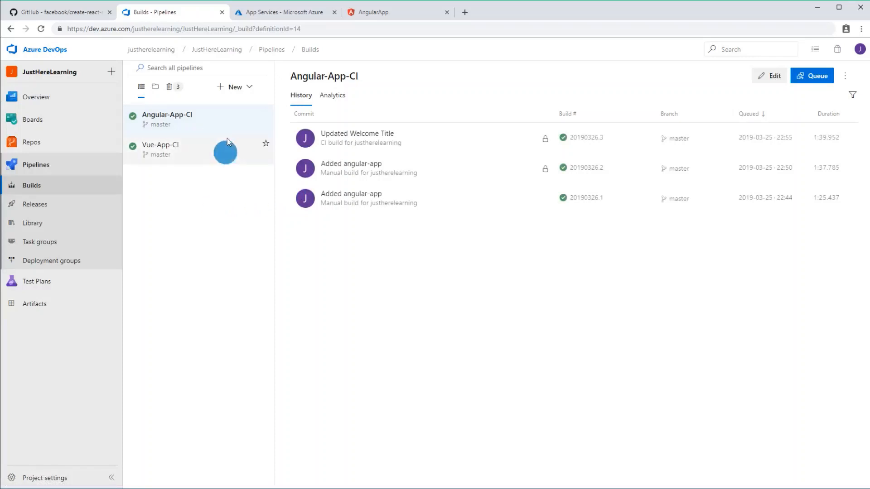
click(237, 89)
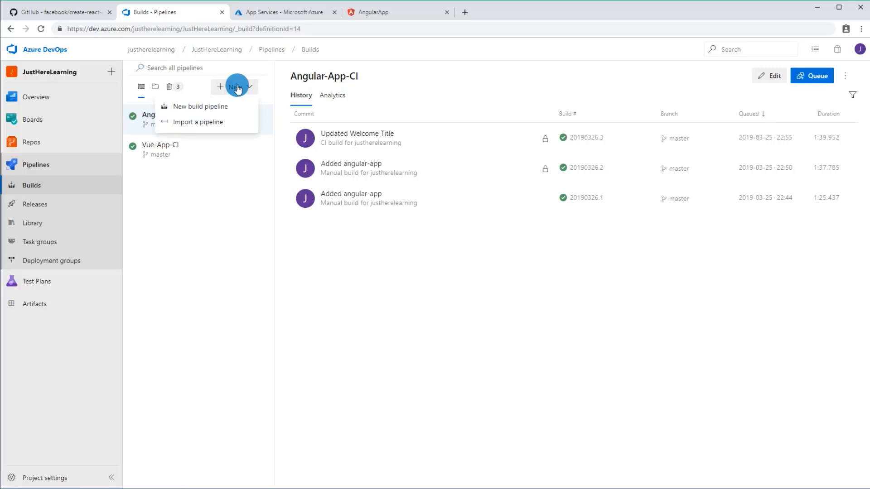
click(201, 111)
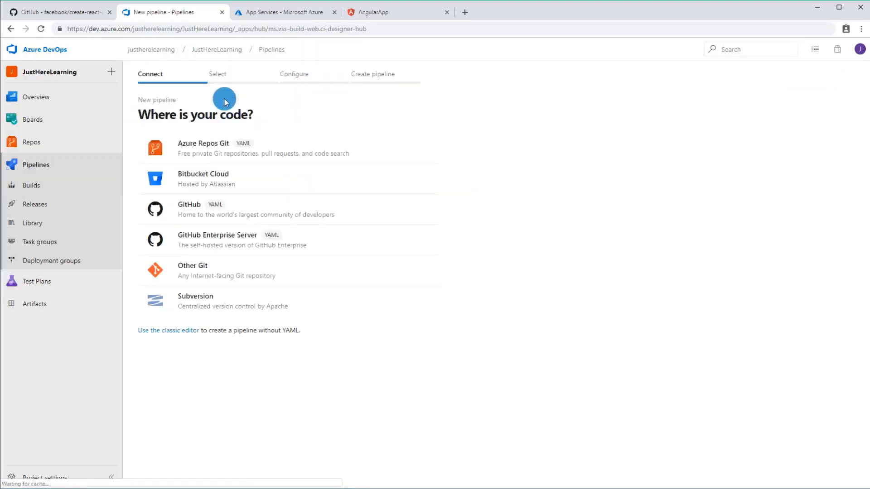
Step: Set up the pipeline in the classic editor from the JustHereLearning Azure Repos Git master branch, using the Node.js With Grunt template
click(177, 331)
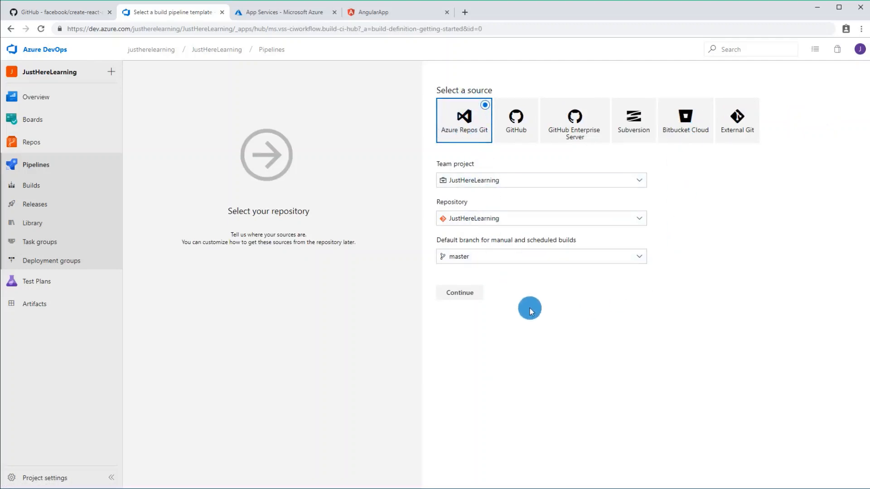
click(457, 293)
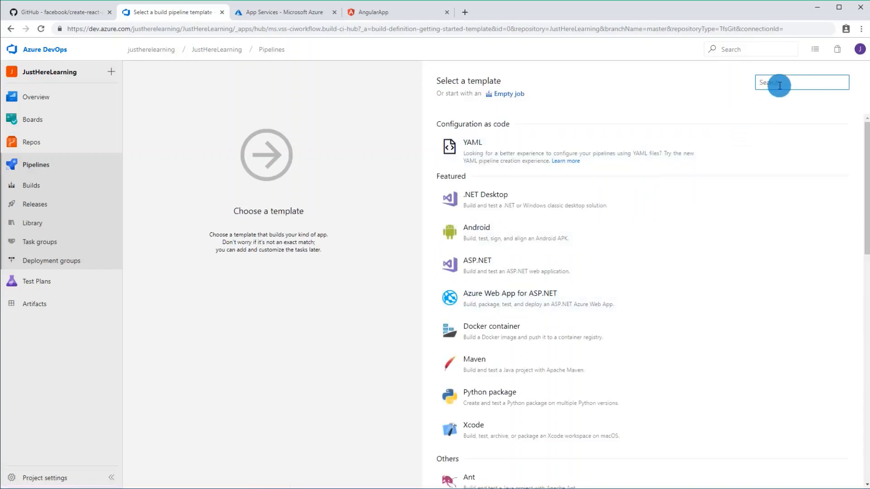
text(node)
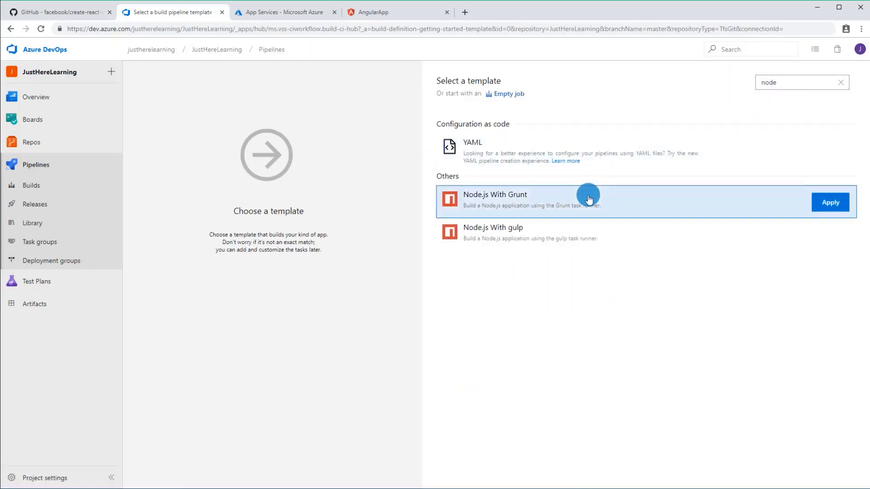
click(830, 205)
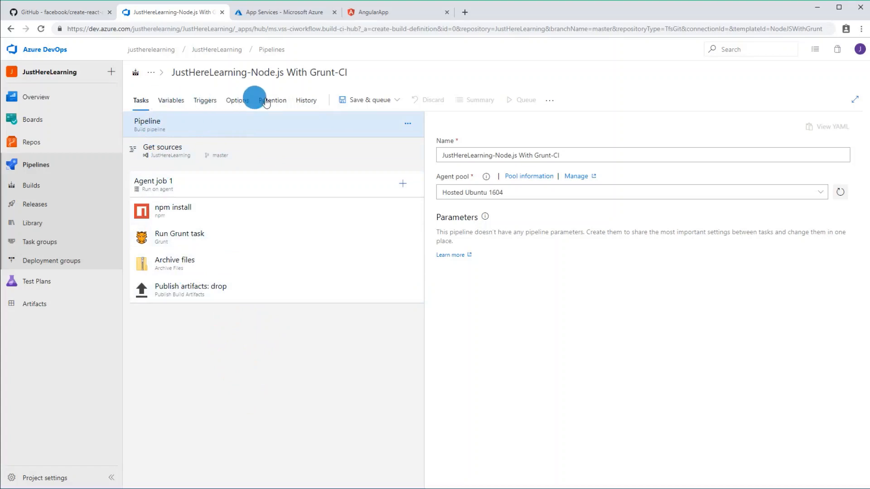
Step: Enable continuous integration for the pipeline and add an Include path filter for react-app
click(202, 104)
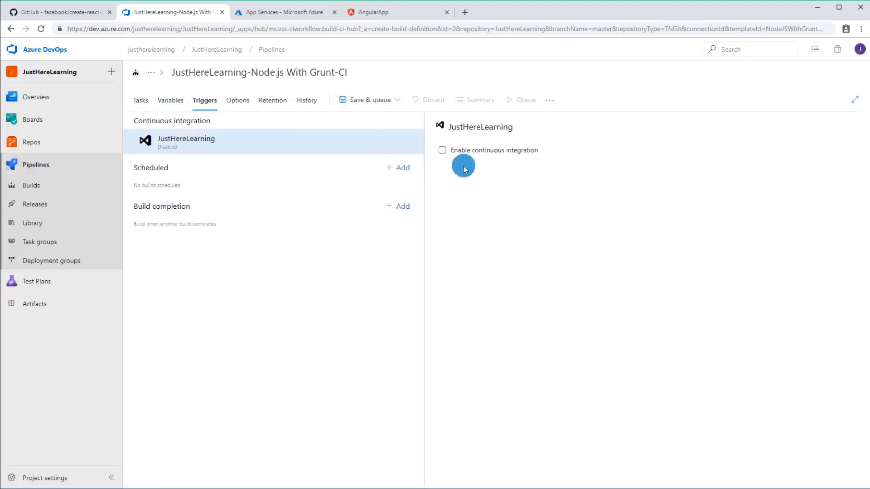
click(442, 151)
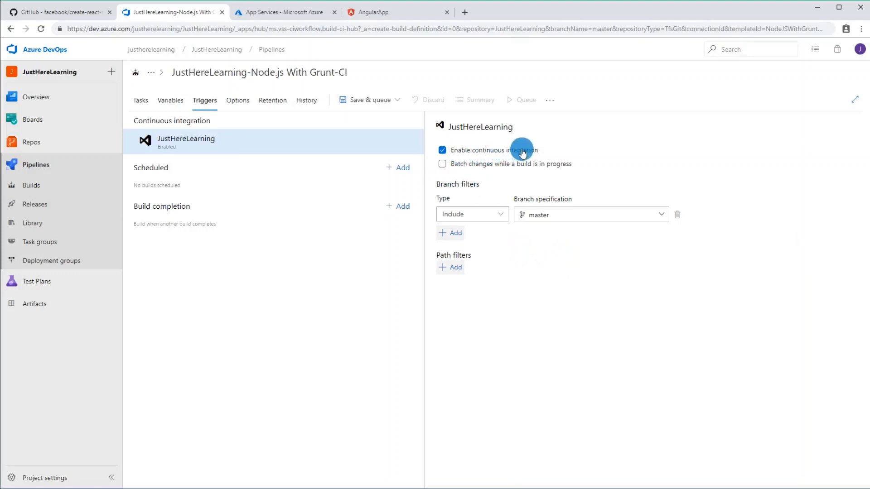
click(450, 267)
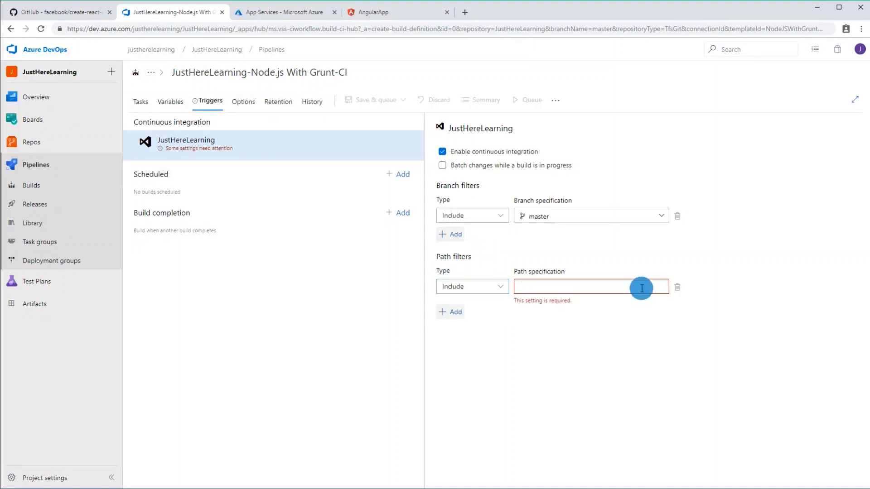
text(react-app)
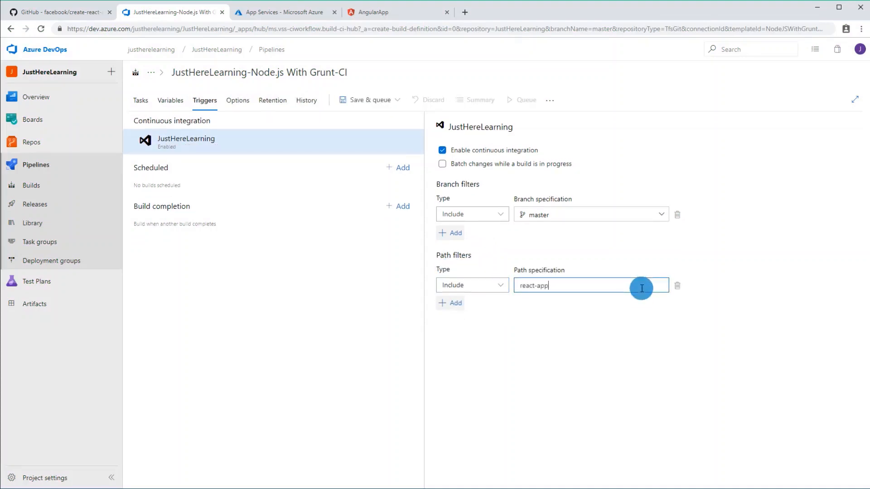
click(571, 314)
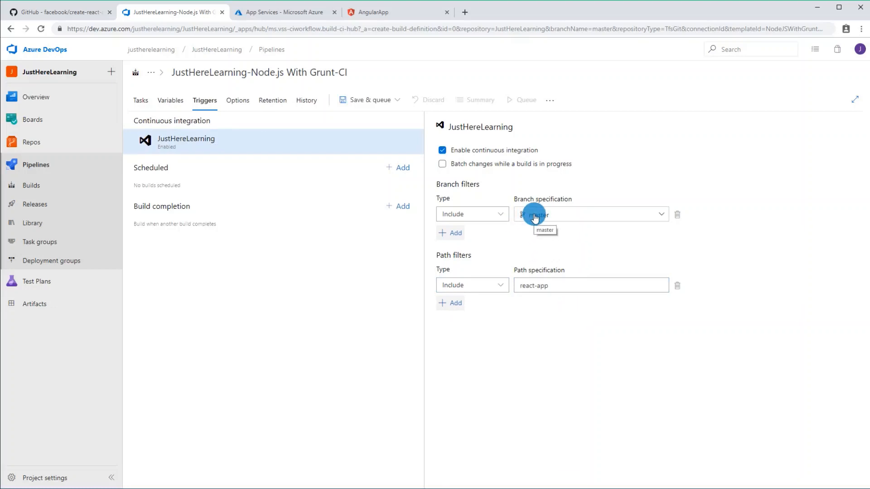
Step: Check the path filter against the react-app folder in Visual Studio Code, and review the pipeline's retention policies and history back in Azure DevOps
click(540, 287)
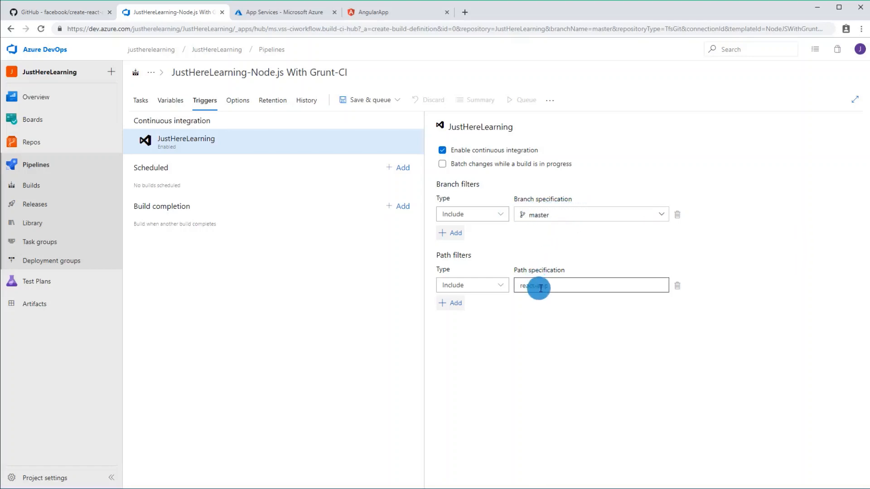
drag(550, 286, 514, 285)
click(533, 255)
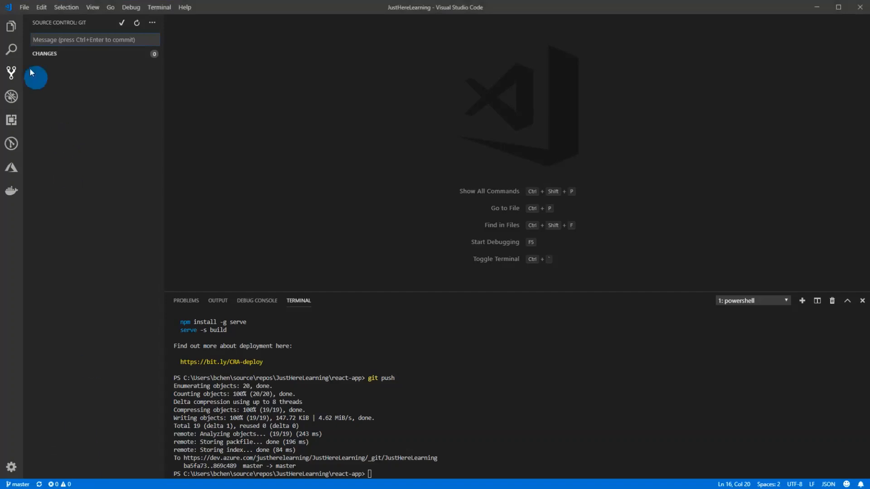
click(12, 26)
click(57, 78)
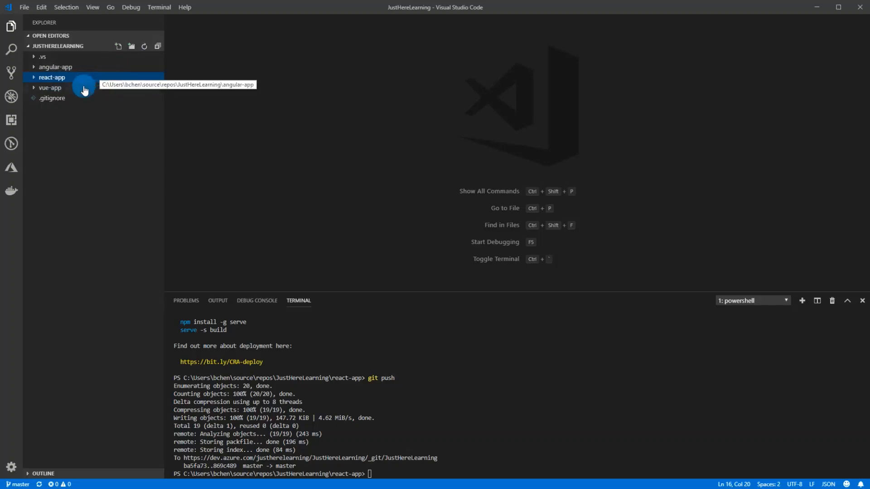
click(34, 79)
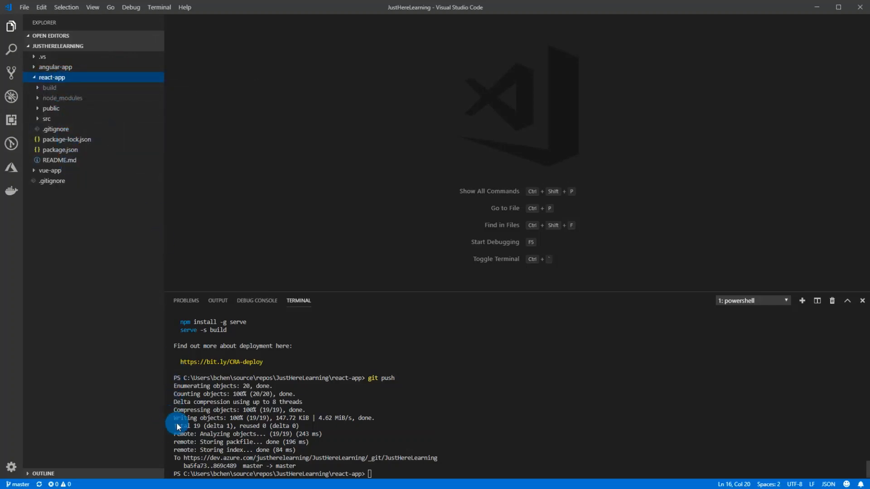
click(216, 488)
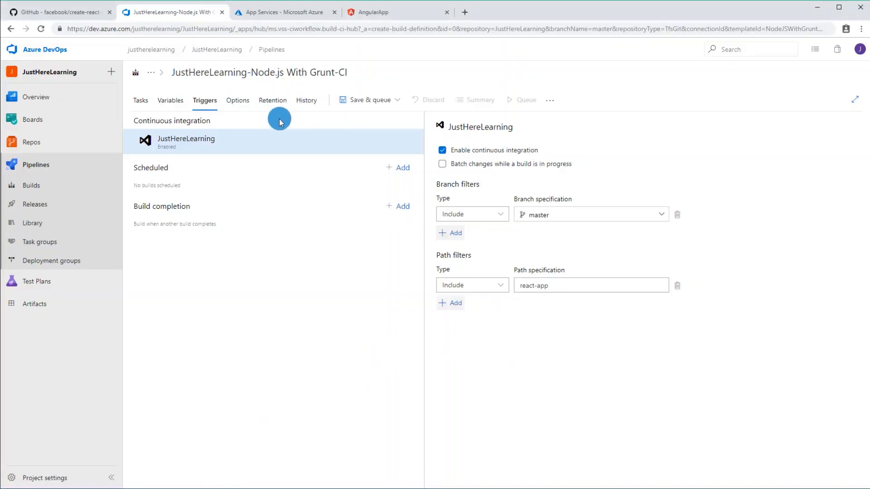
click(272, 100)
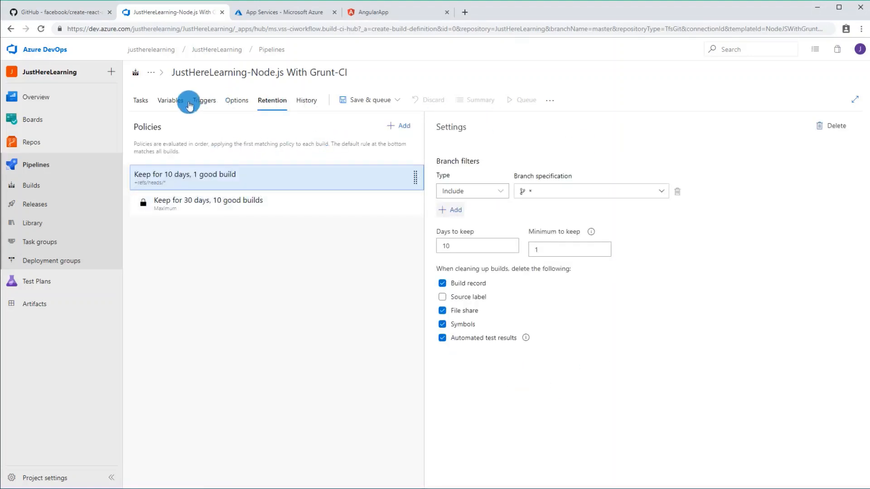
click(308, 101)
Step: Rename the build pipeline as React-App-CI in its task settings
mouse_move(129, 113)
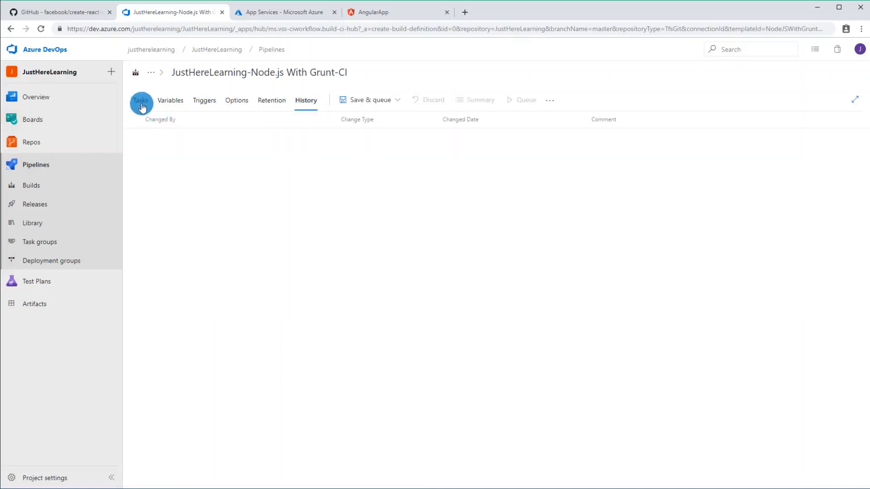
click(141, 101)
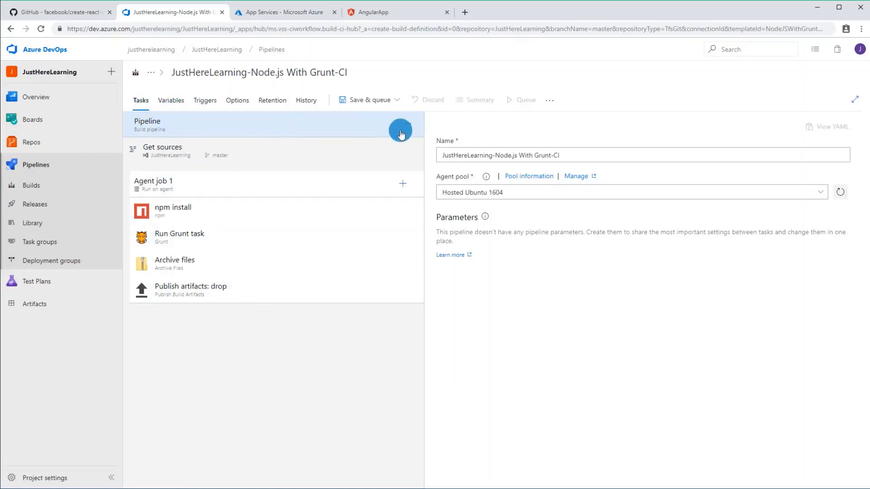
triple_click(492, 155)
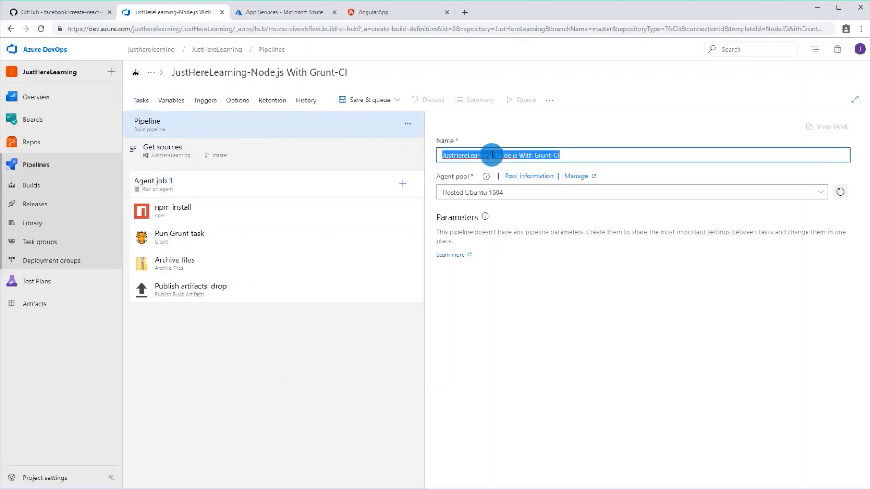
text(React-App)
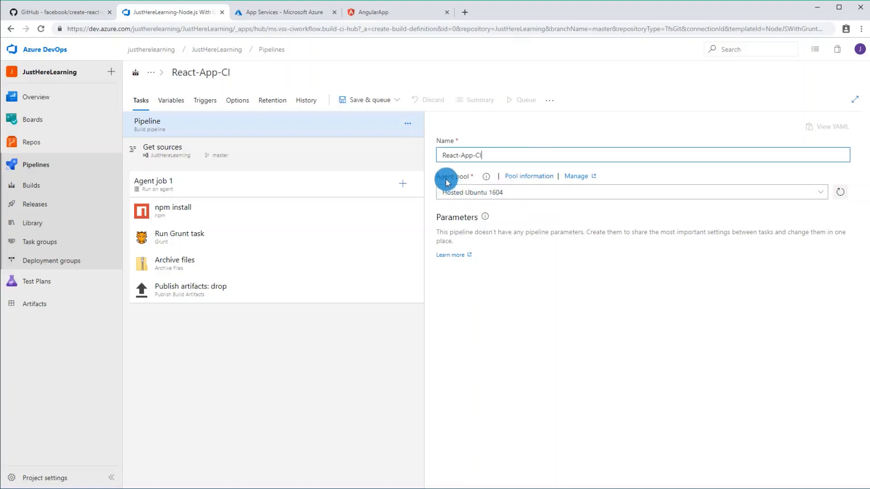
Step: Review the available agent pools, keep Hosted Ubuntu 1604, and save the React-App-CI pipeline without queuing a build
click(484, 194)
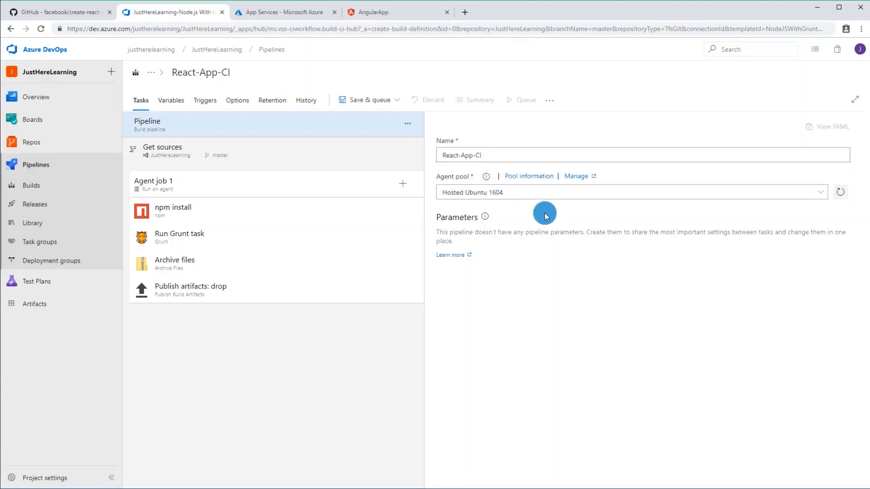
click(822, 195)
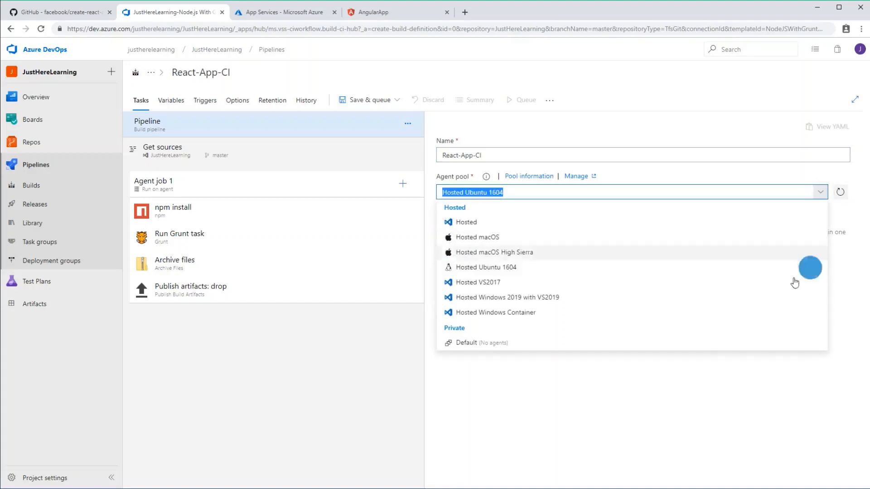
click(531, 392)
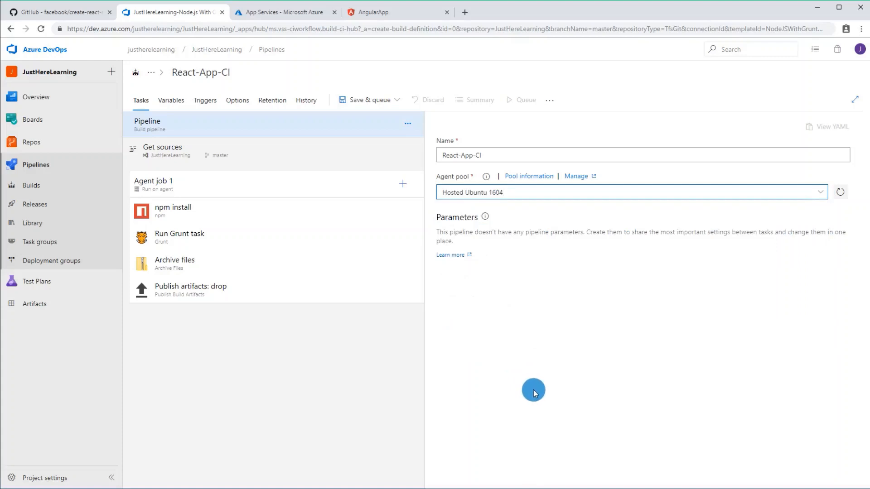
click(368, 100)
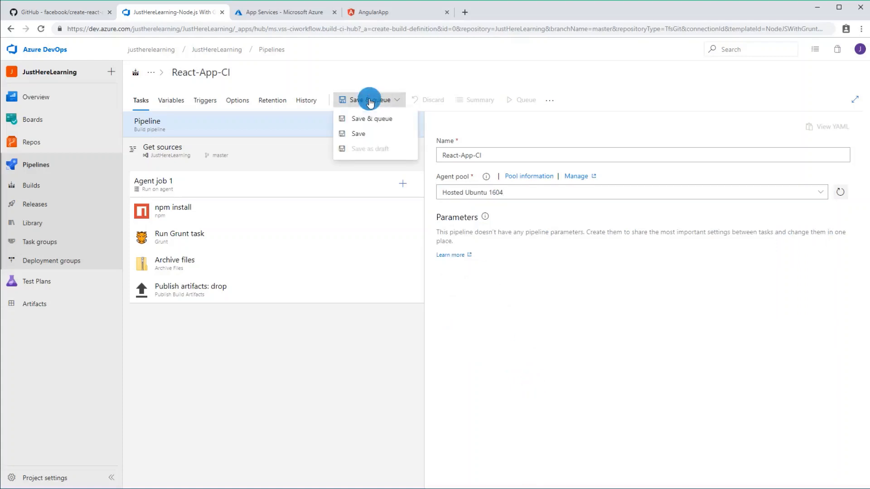
click(378, 133)
click(476, 316)
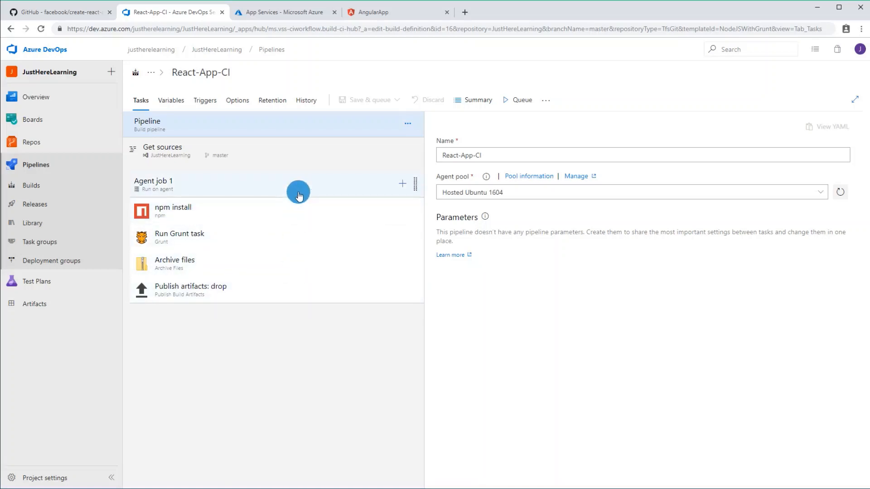
Step: Review the Agent job 1 settings and set the npm install task's working folder to react-app
click(299, 195)
scroll(544, 308, down, 5)
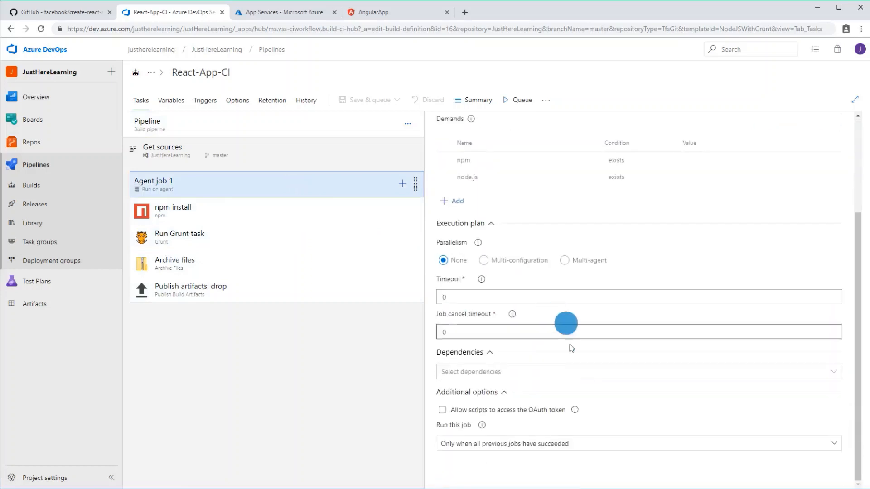
scroll(528, 363, up, 3)
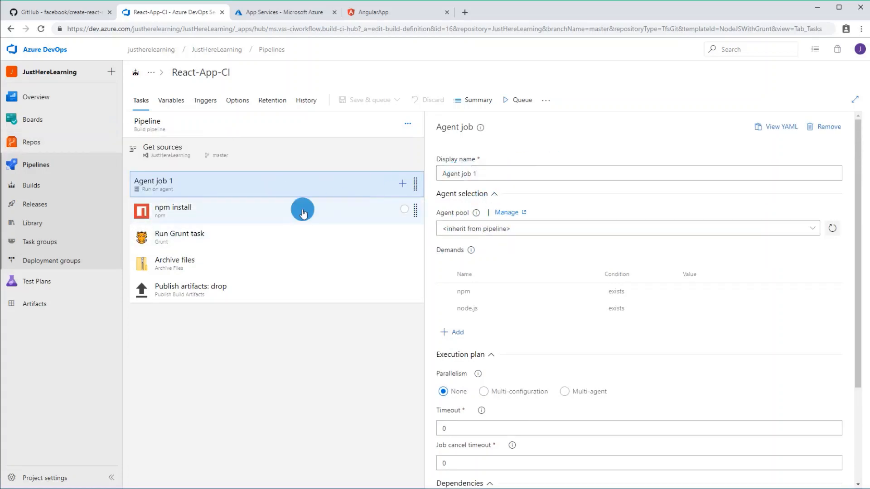
click(302, 212)
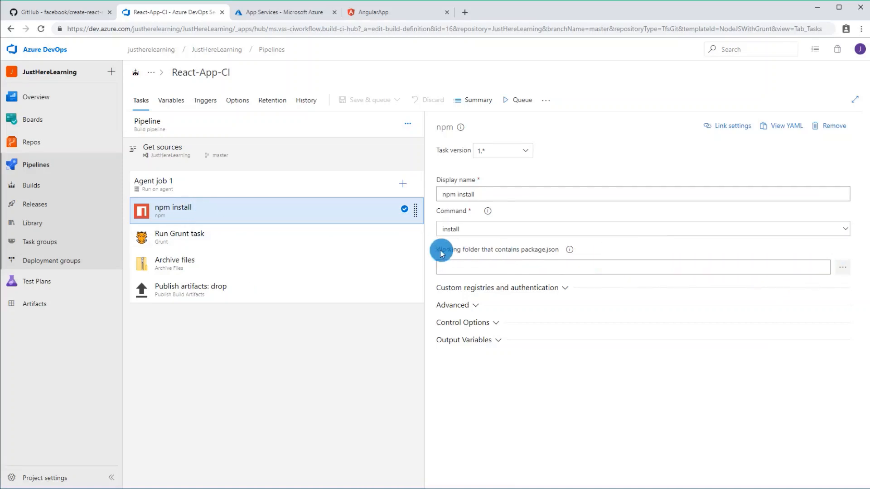
drag(448, 252, 602, 247)
click(611, 249)
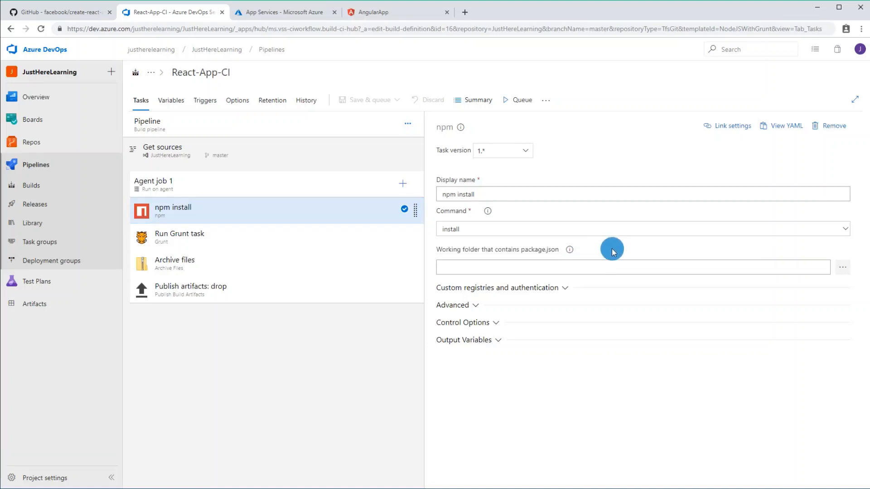
click(842, 267)
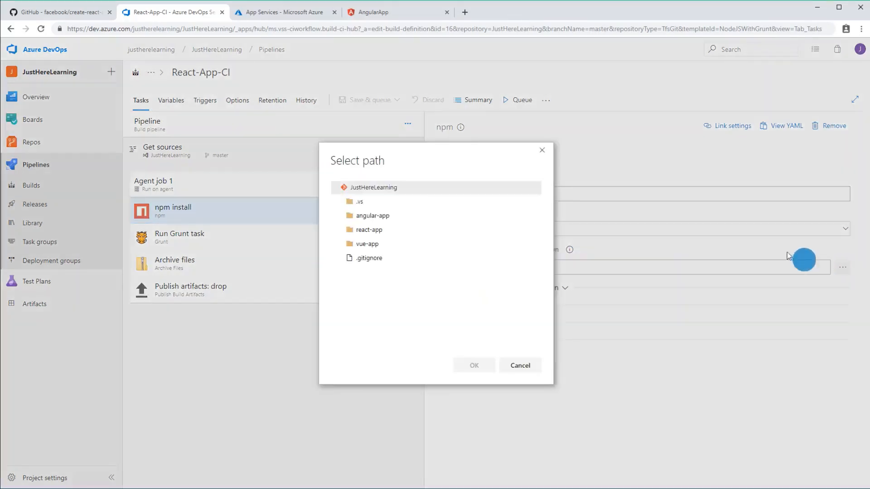
click(388, 230)
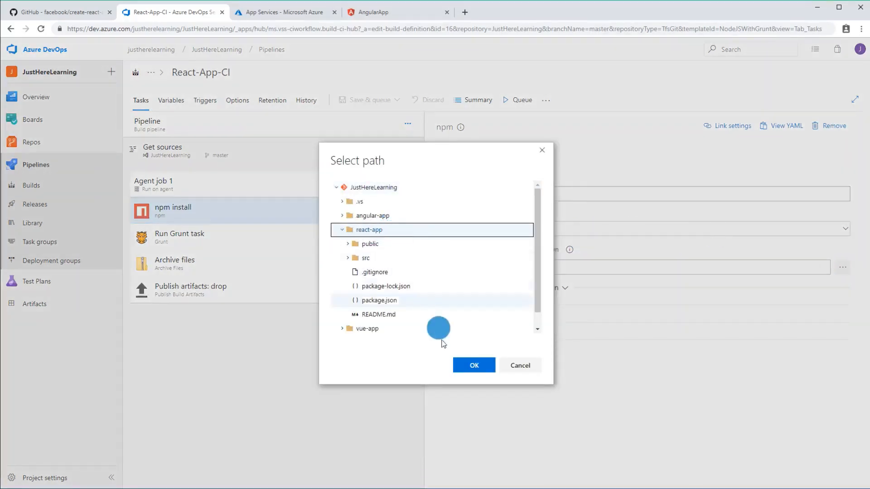
click(474, 365)
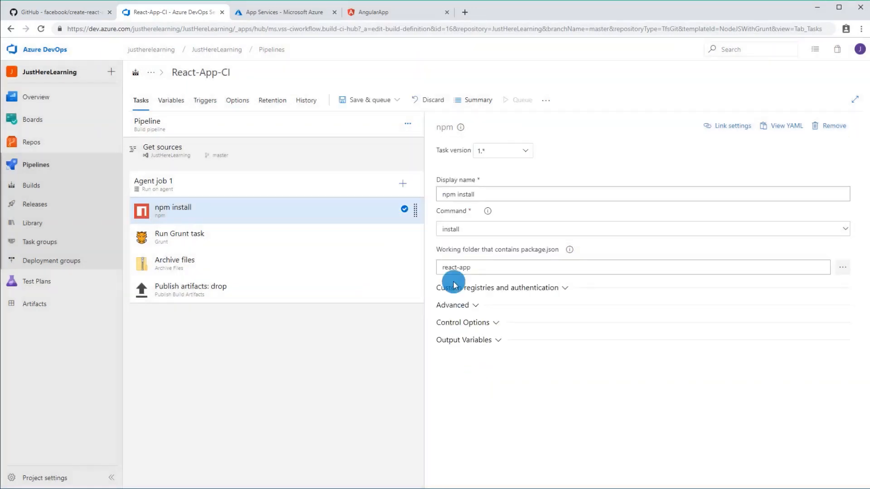
click(459, 233)
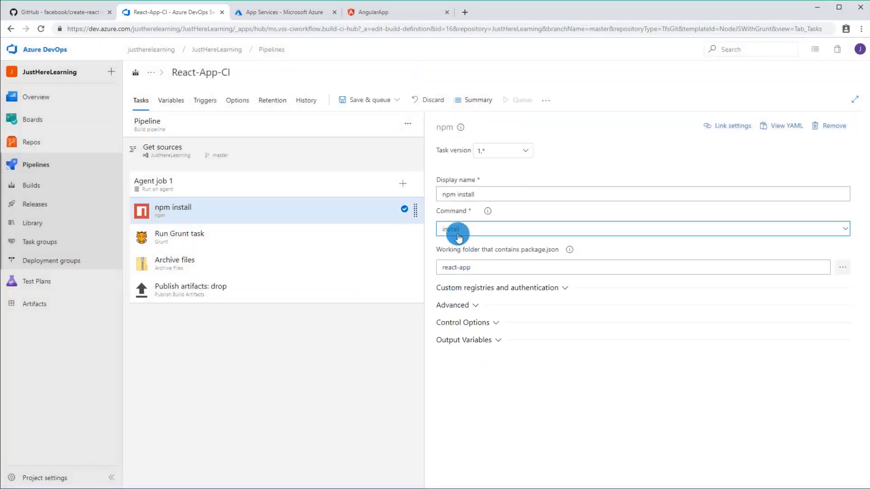
click(460, 270)
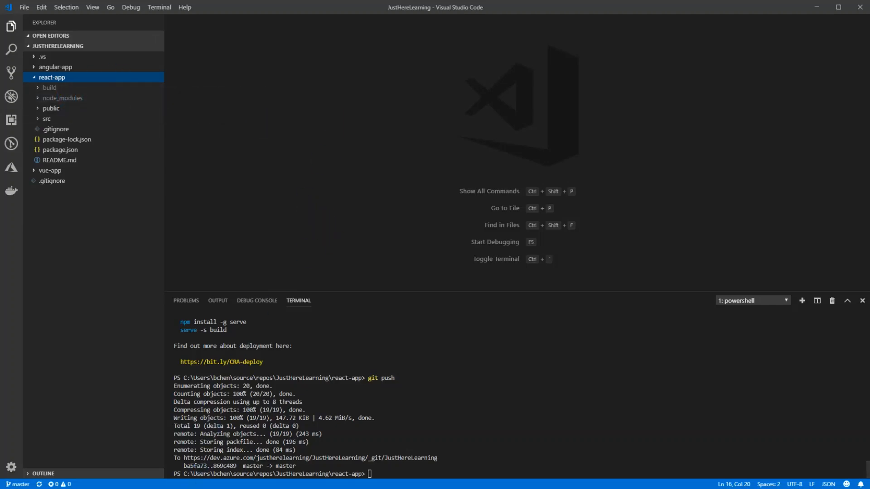
key(alt+Tab)
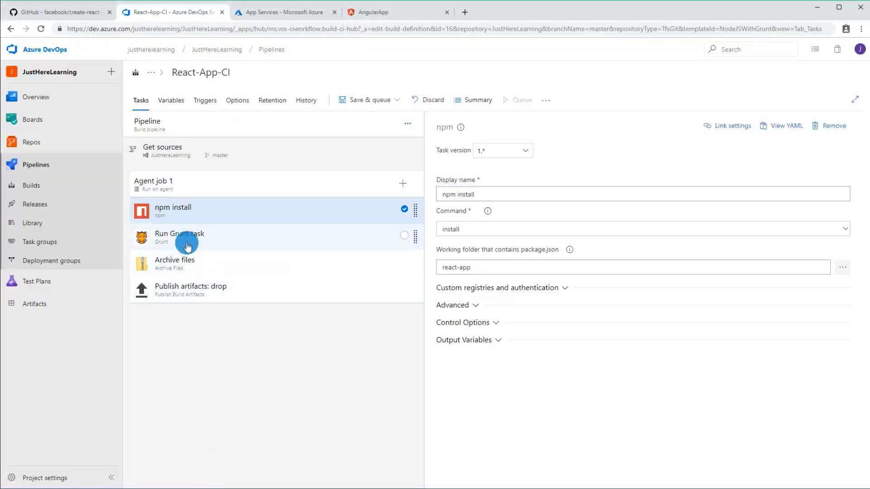
Step: Remove the Run Grunt task from Agent job 1 and clone the npm install task
right_click(194, 236)
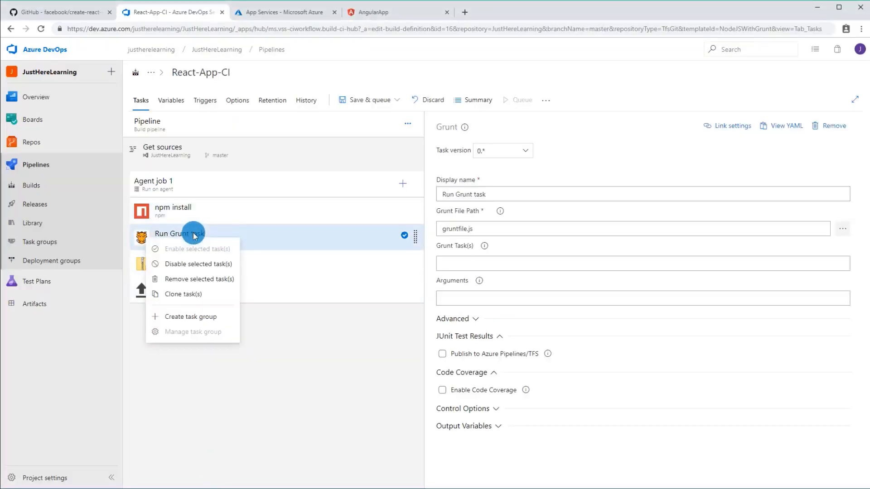
click(203, 278)
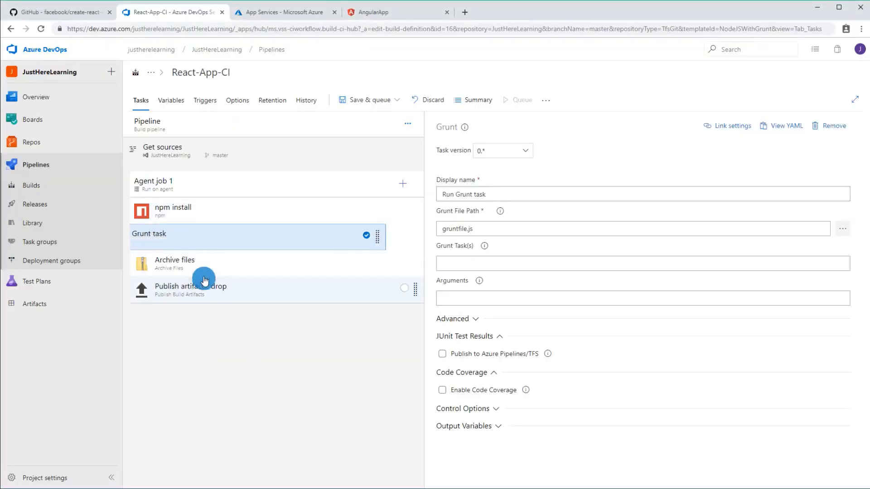
right_click(187, 213)
click(195, 274)
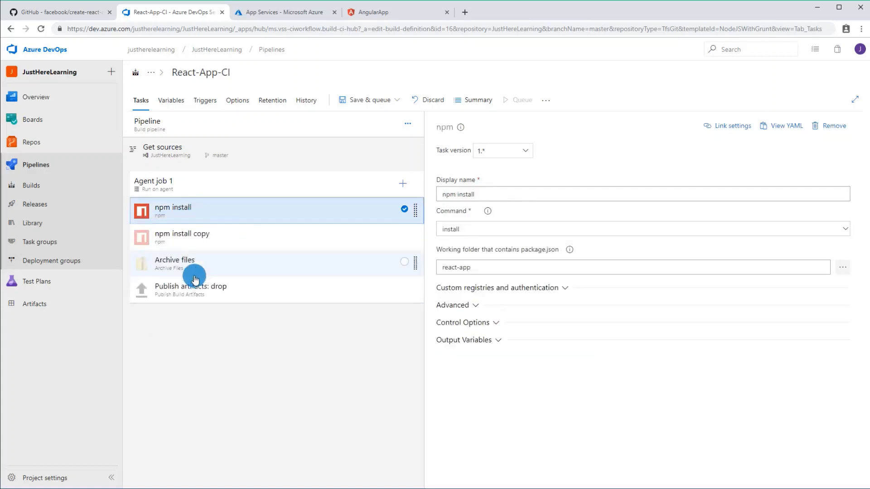
Step: Rename the cloned npm task as npm run build, and give it the custom command with the arguments run build
click(203, 243)
click(509, 195)
mouse_move(510, 195)
mouse_down()
mouse_move(460, 193)
mouse_move(497, 189)
mouse_up()
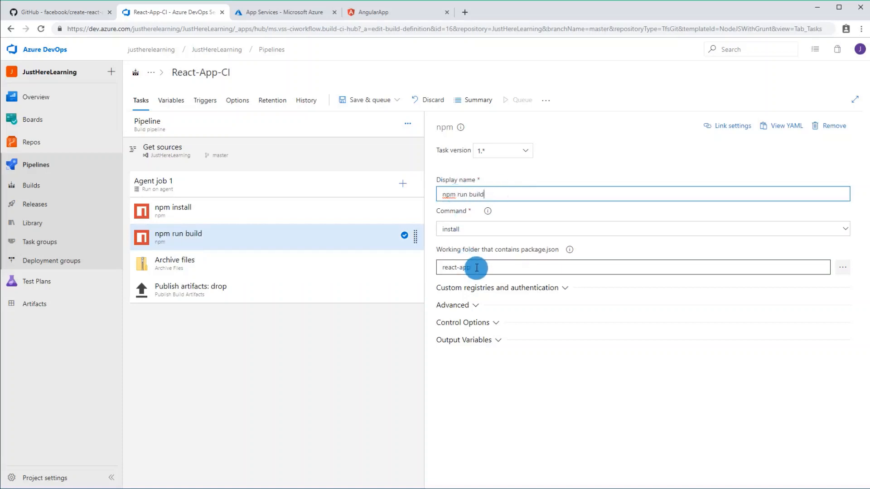
click(451, 230)
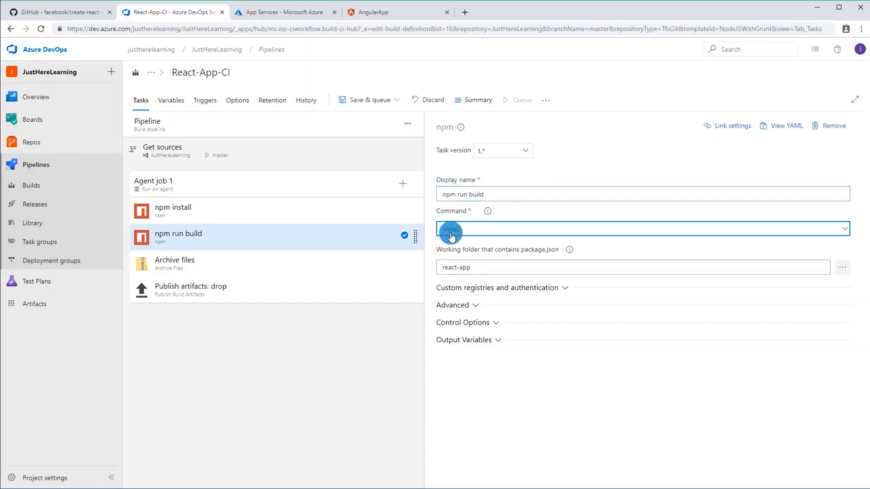
click(461, 256)
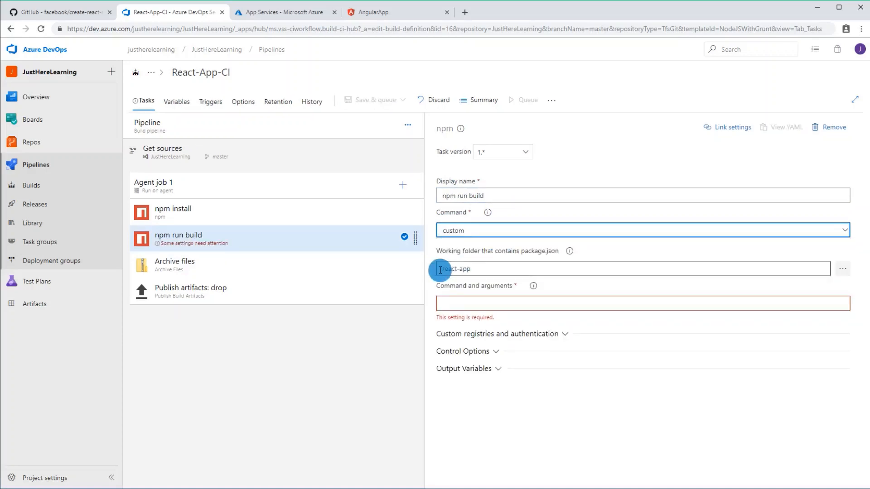
triple_click(452, 268)
click(494, 304)
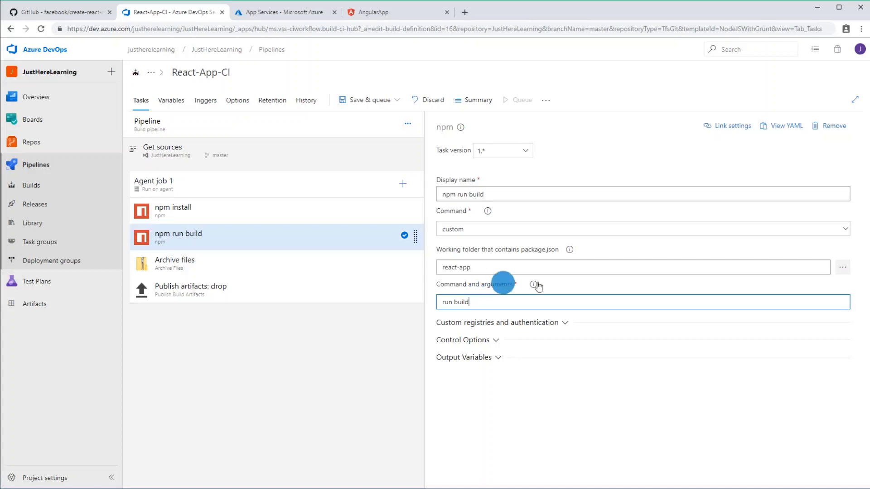
click(626, 286)
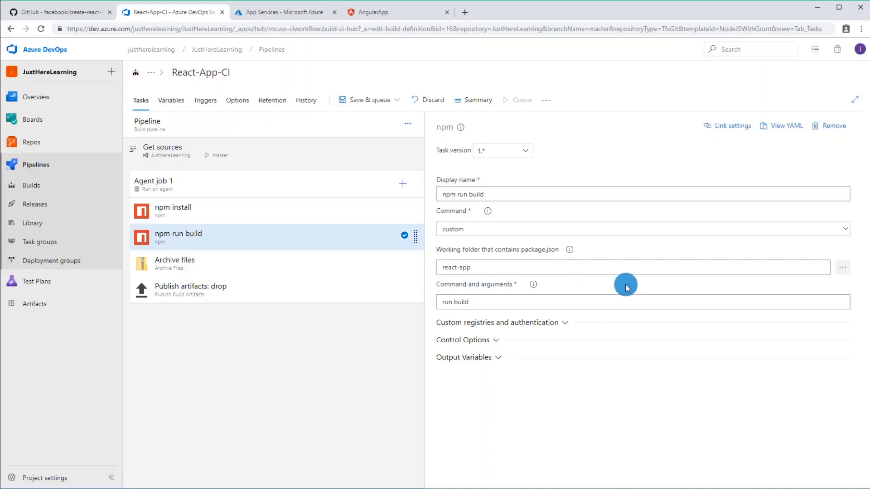
Step: Save the updated npm tasks in the pipeline without queuing a build
click(368, 100)
click(364, 135)
click(478, 301)
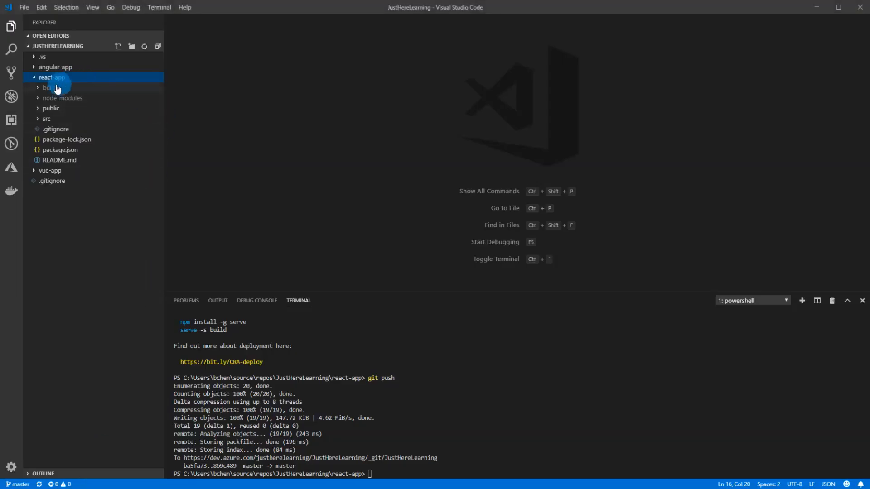
Step: Look inside react-app's build folder in Visual Studio Code, and set the Archive files task's root folder to react-app/build in Azure DevOps
click(51, 88)
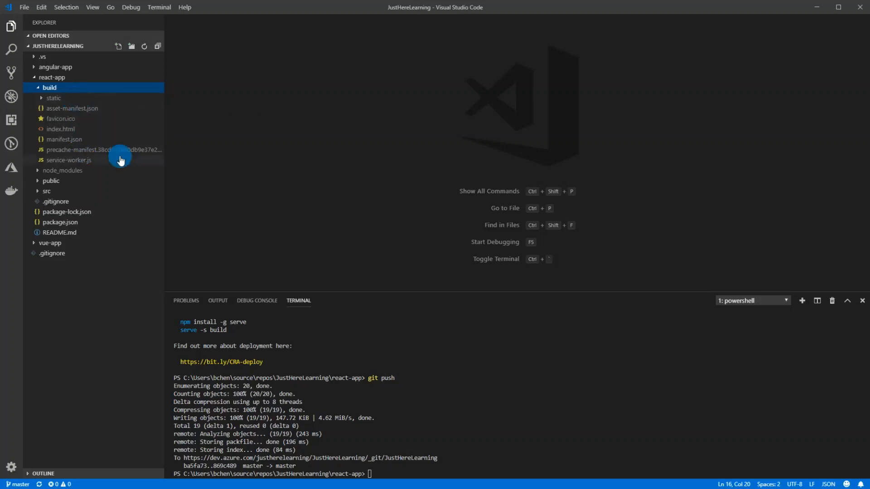
click(269, 158)
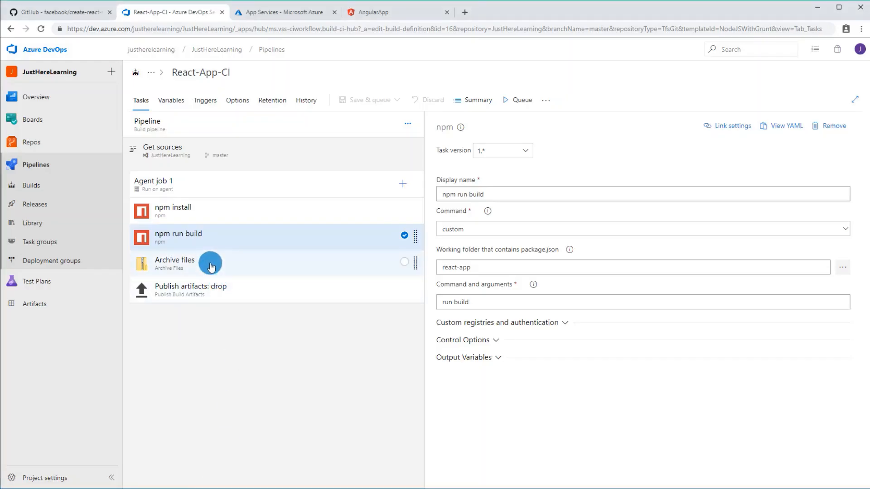
click(210, 265)
click(622, 228)
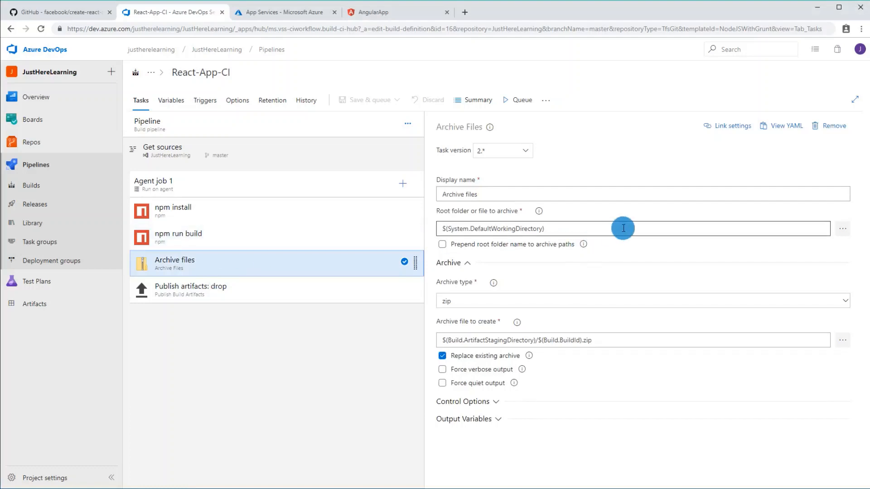
click(843, 229)
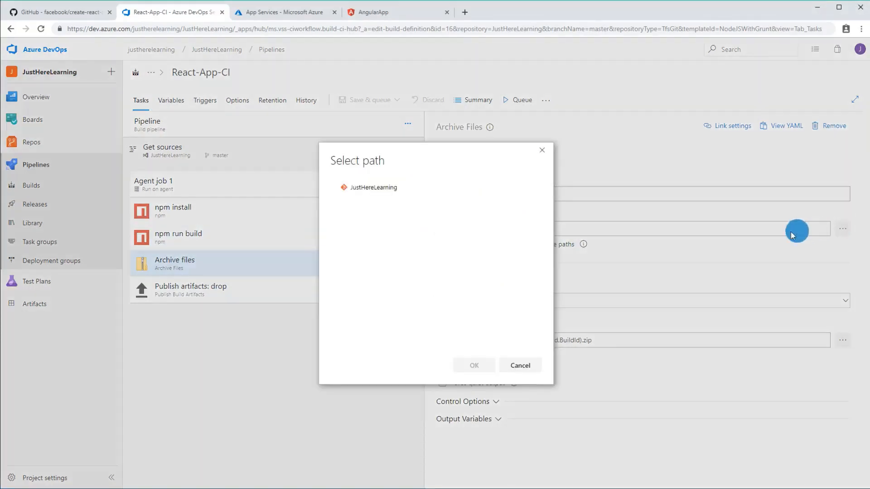
click(338, 188)
click(341, 230)
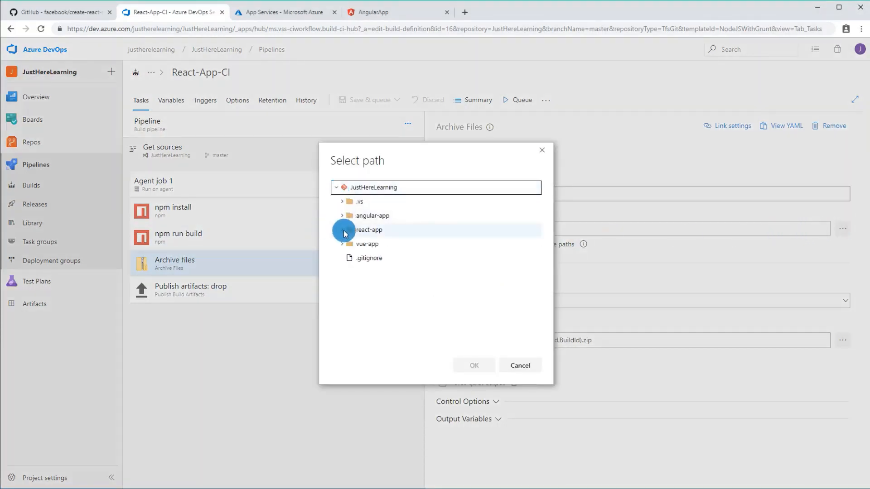
click(408, 232)
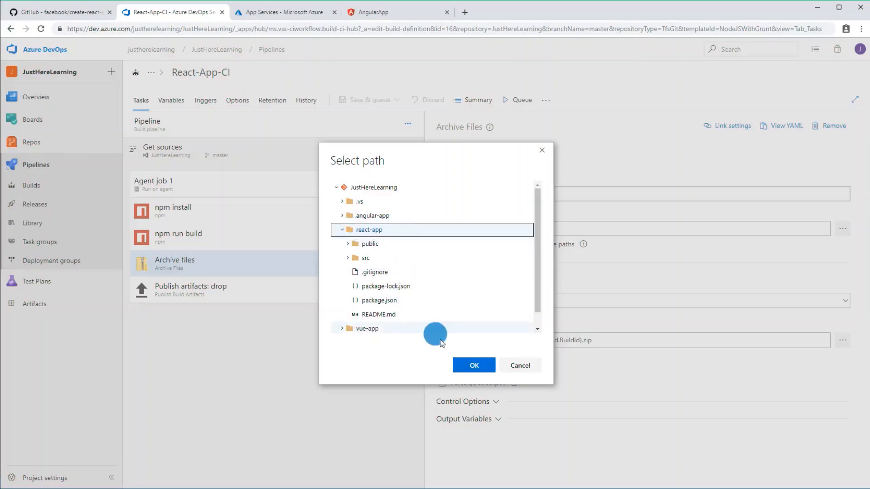
click(469, 365)
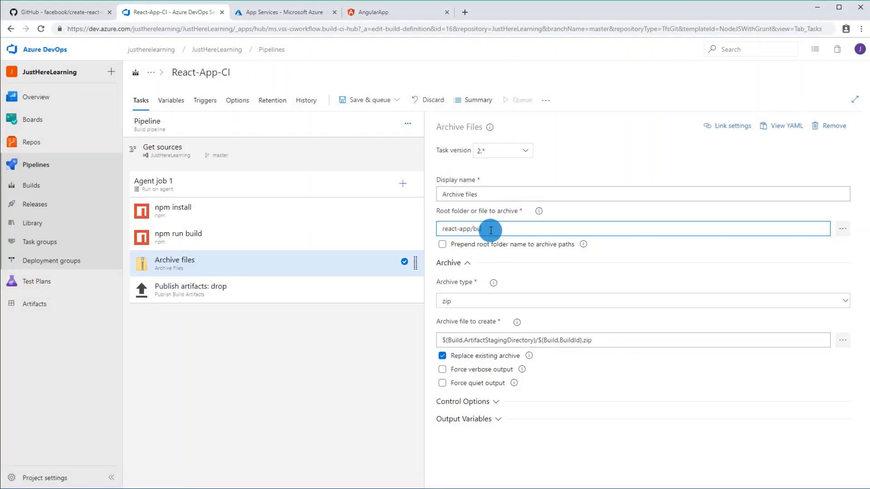
Step: Compare the Archive files root folder path with the build folder under react-app in Visual Studio Code, and return to the task in Azure DevOps
click(266, 417)
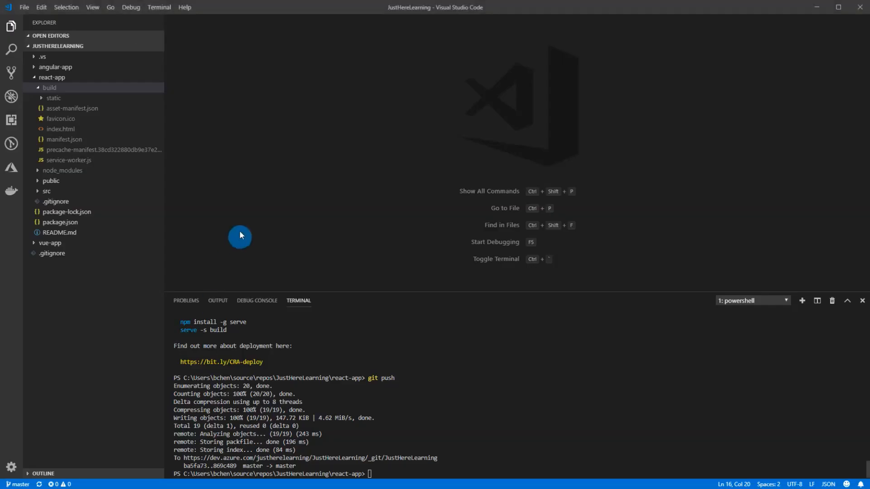
click(48, 89)
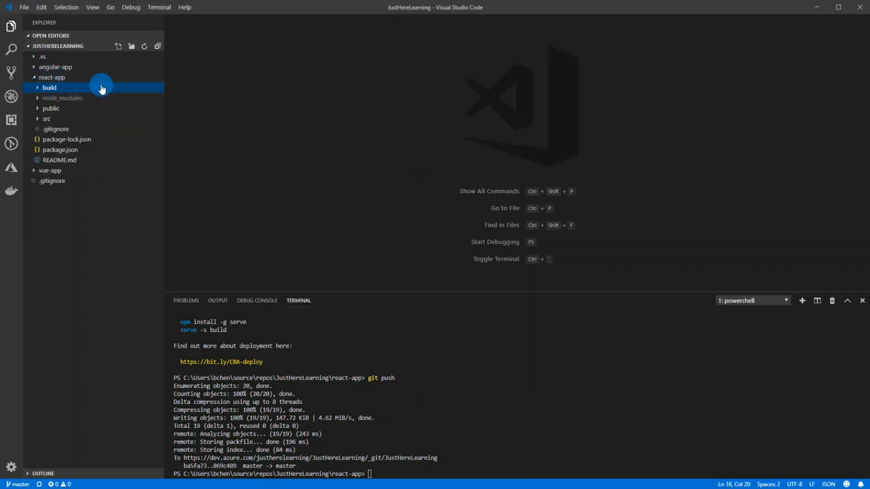
click(302, 121)
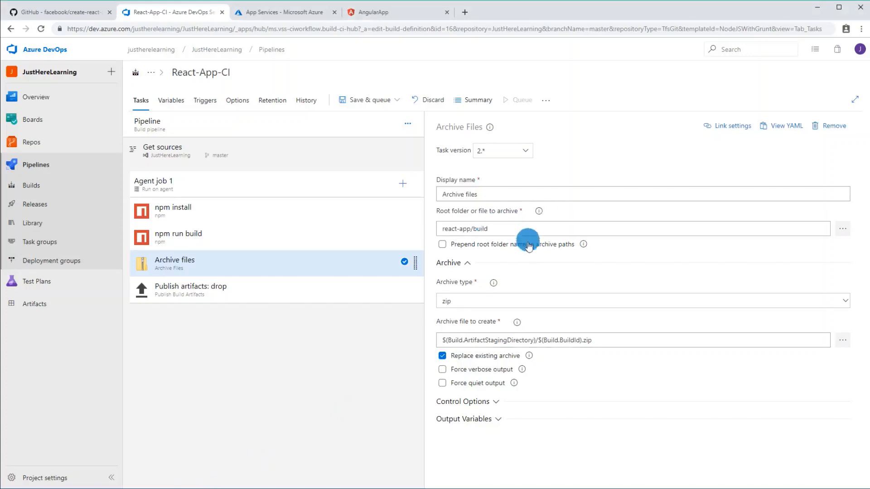
click(526, 229)
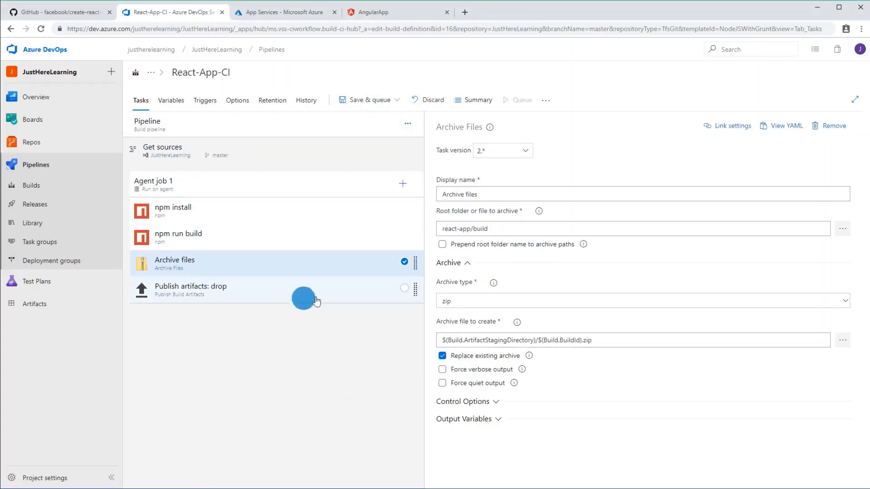
Step: Compare the Archive files task's archive file path with the path to publish in the Publish artifacts: drop task
click(444, 338)
drag(444, 337, 628, 343)
click(630, 342)
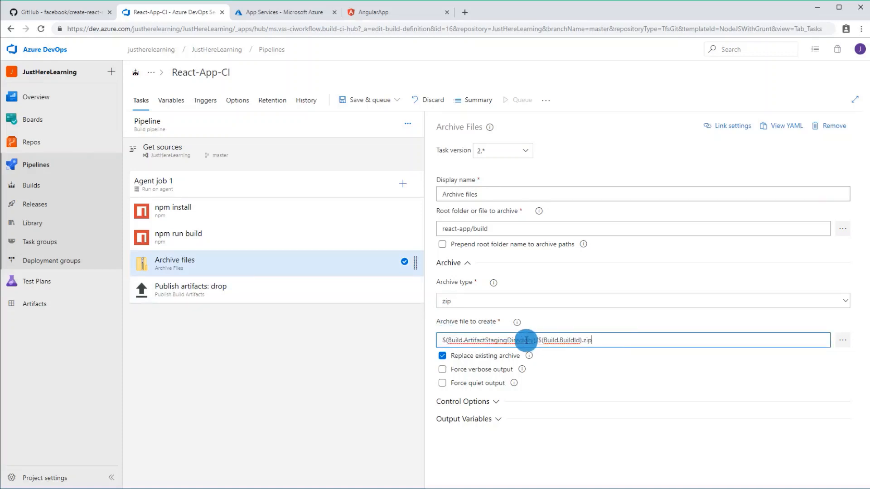
drag(536, 340, 427, 337)
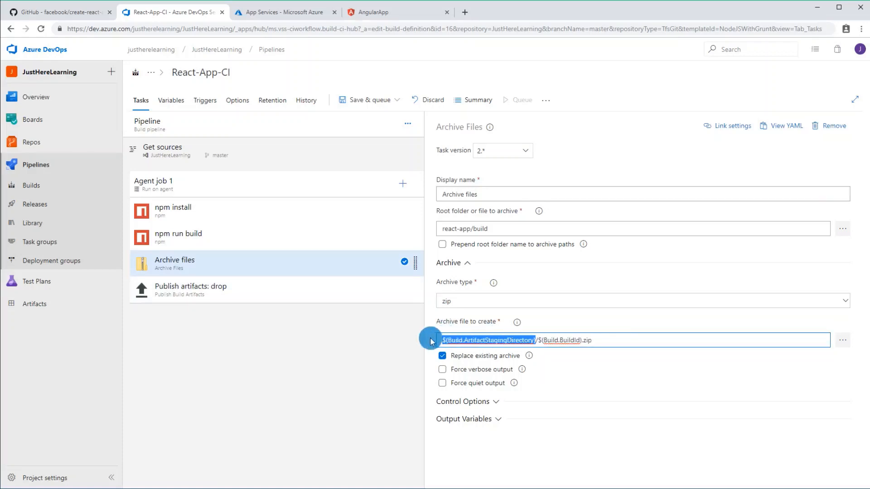
click(287, 299)
drag(566, 228, 395, 225)
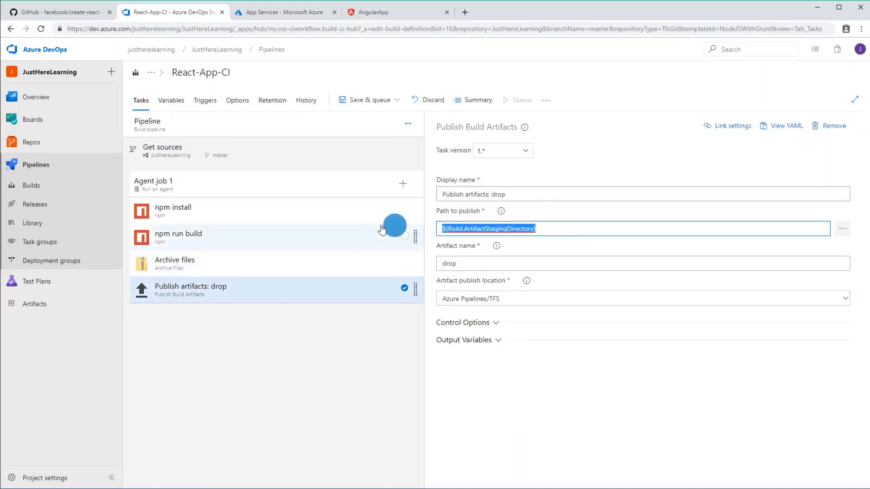
Step: Review the staging directory and build ID parts of the archive file path, and return to the Publish artifacts: drop task
click(254, 269)
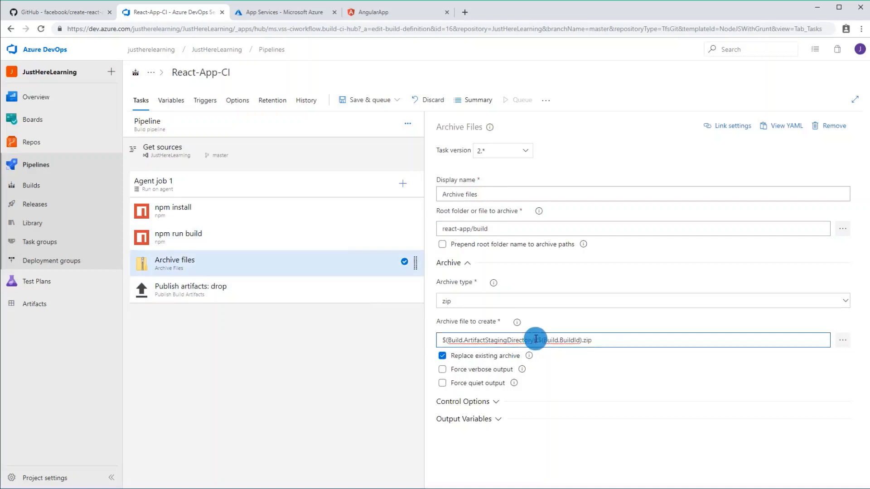
drag(536, 340, 433, 339)
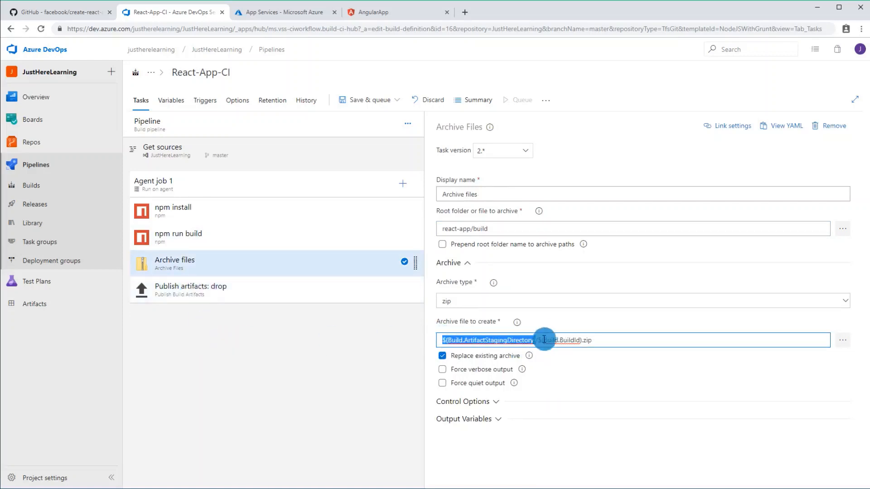
drag(539, 340, 602, 339)
click(605, 338)
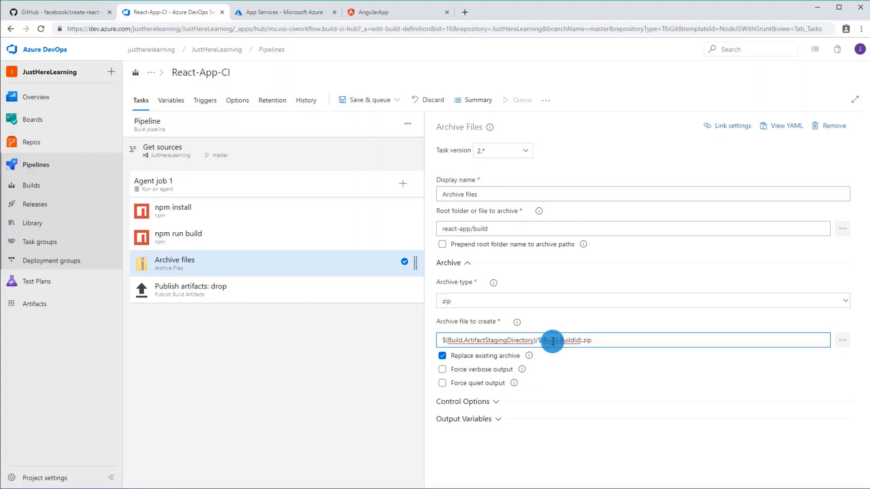
click(291, 342)
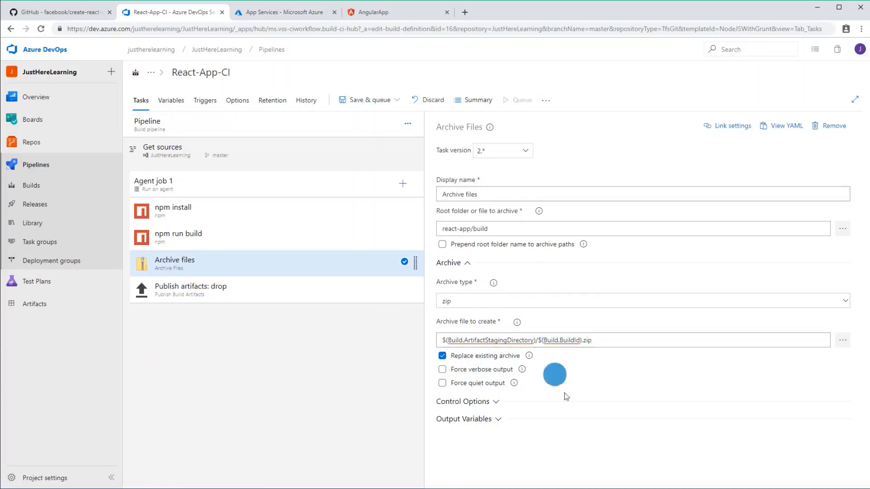
click(316, 292)
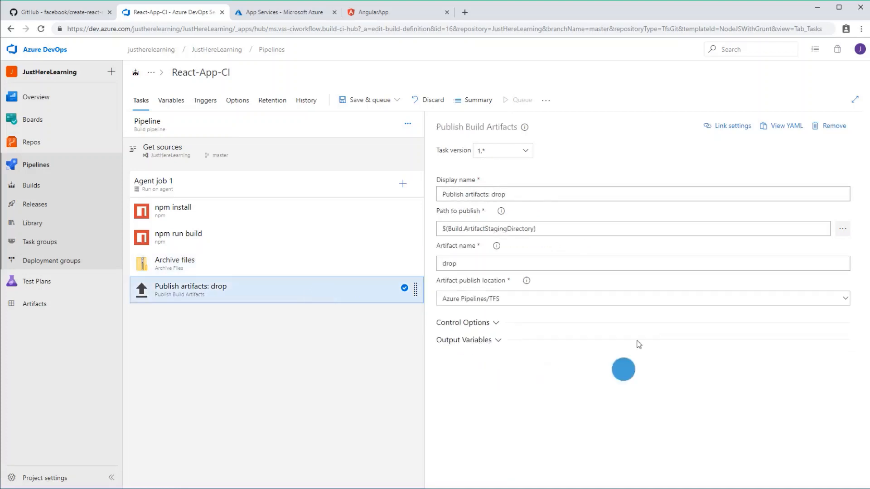
click(452, 228)
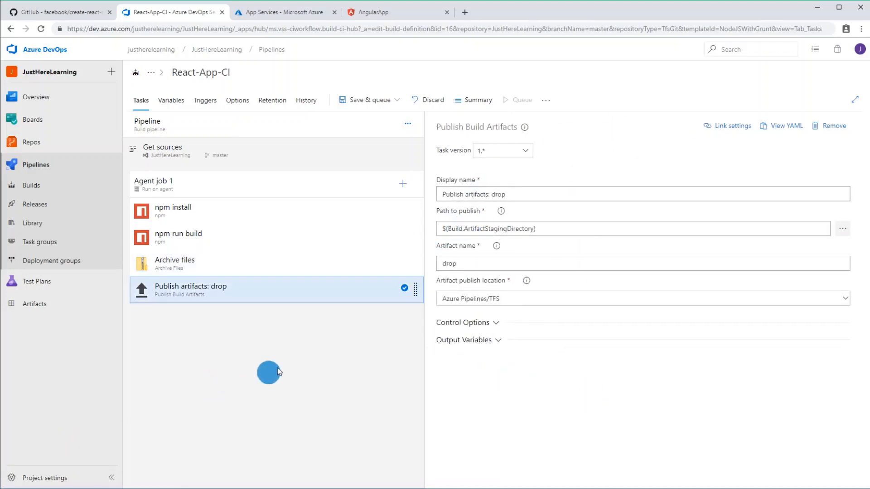
Step: Save the React-App-CI build pipeline without queuing a build or adding a comment
click(370, 100)
click(373, 130)
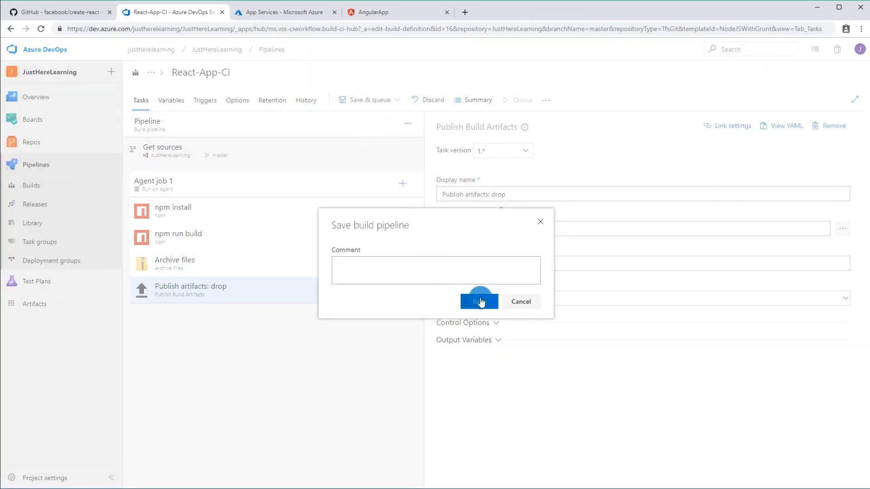
click(461, 302)
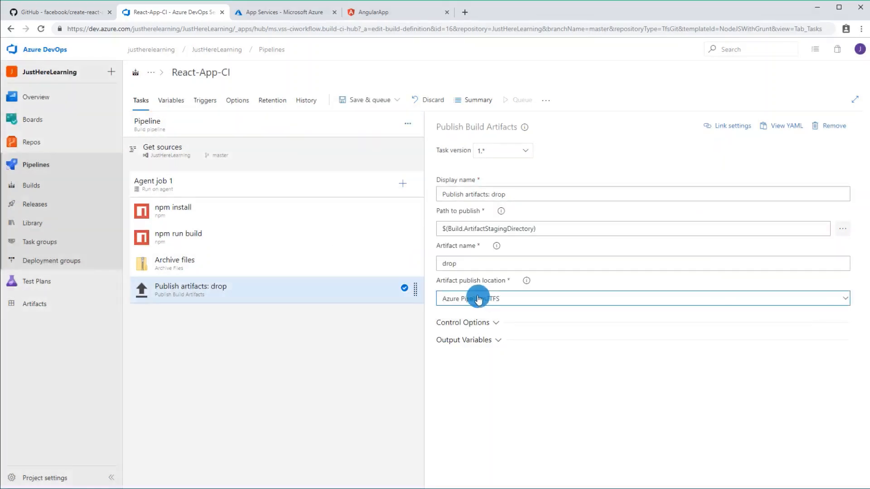
Step: Find React-App-CI among all build pipelines and queue a build of its master branch on the Hosted Ubuntu 1604 agent pool
click(65, 189)
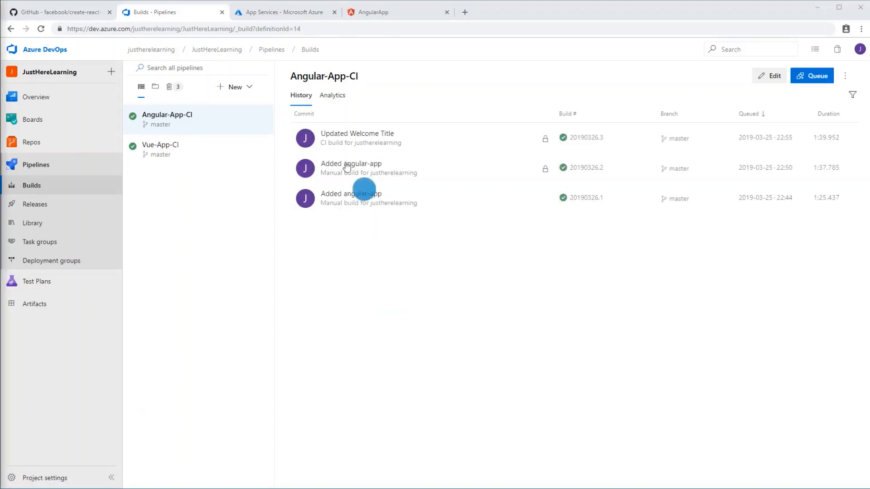
click(155, 91)
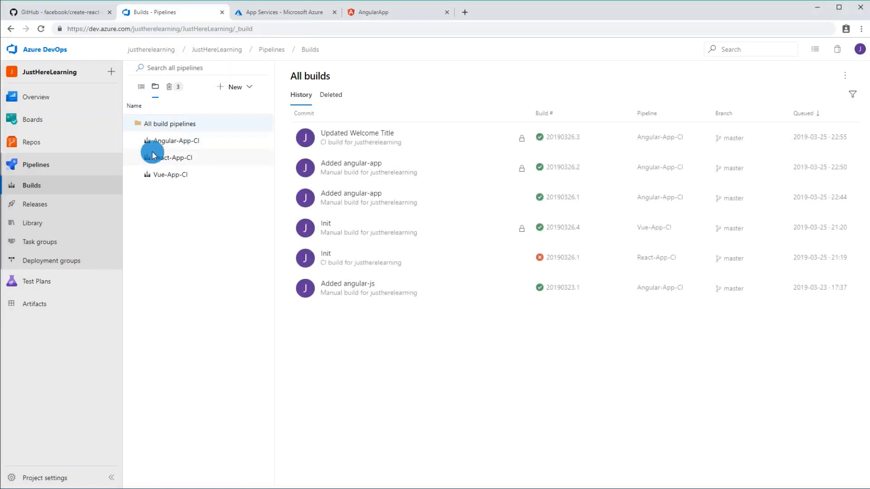
click(203, 156)
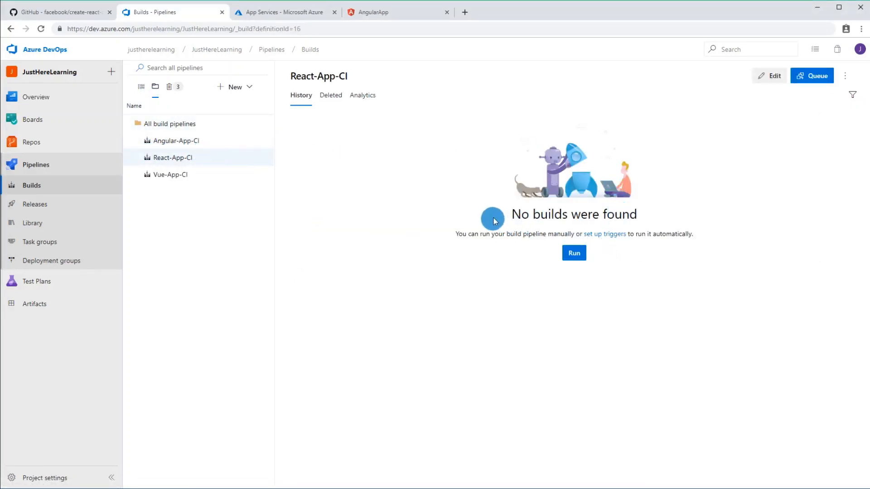
drag(494, 220, 777, 214)
click(570, 253)
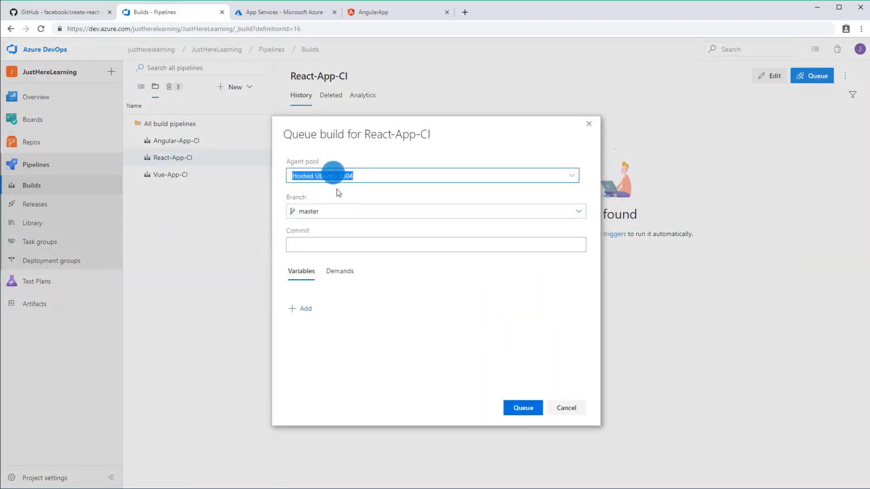
click(518, 408)
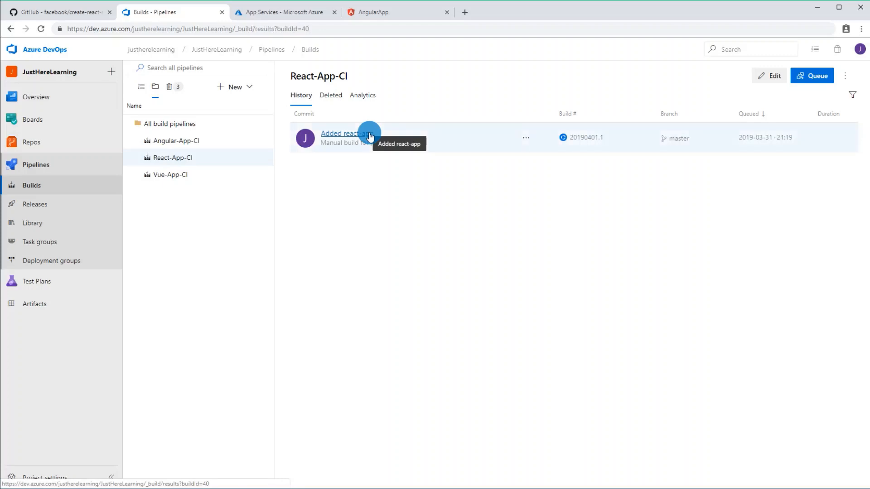
Step: Open the Added react-app build run and look over the npm install log and the remaining job tasks
click(370, 136)
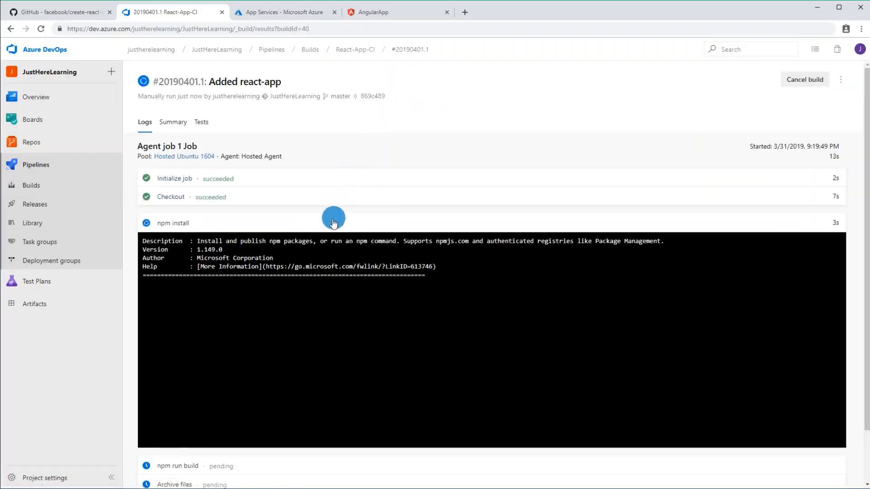
click(684, 219)
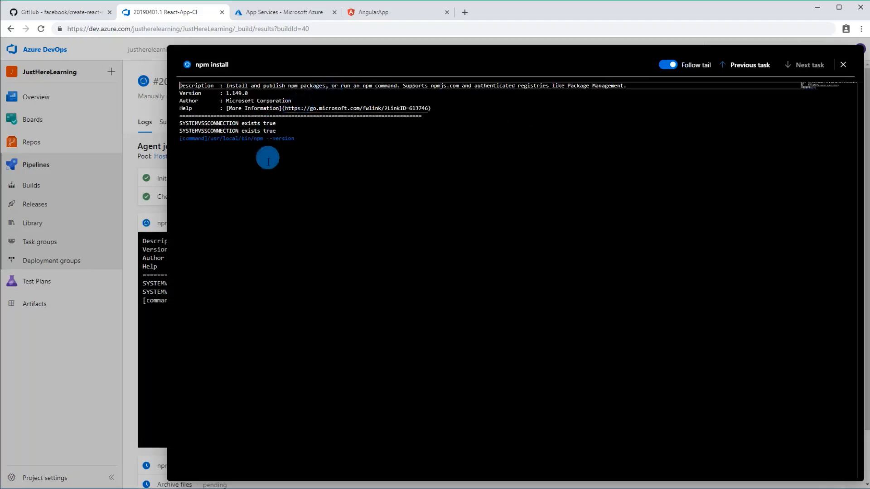
click(158, 204)
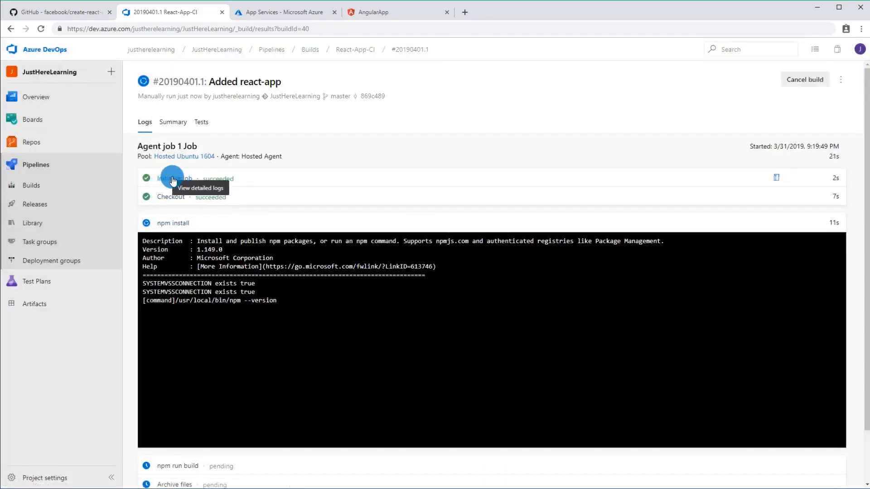
scroll(184, 196, down, 1)
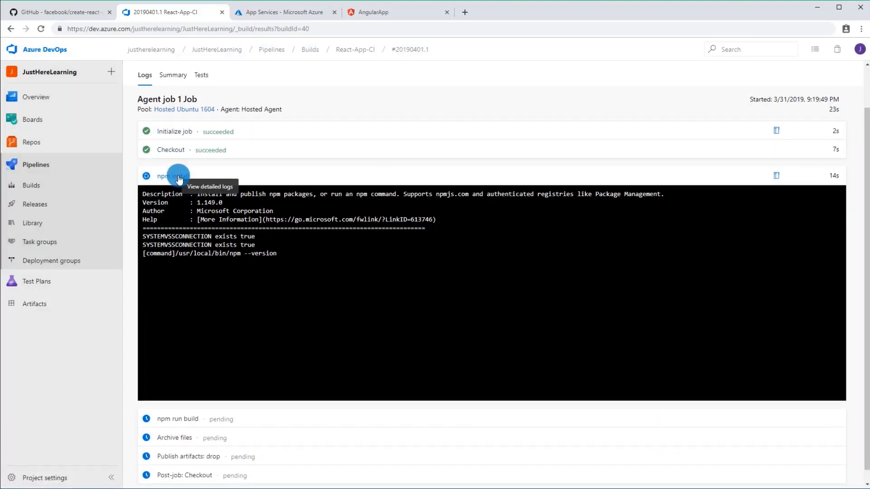
scroll(223, 266, down, 1)
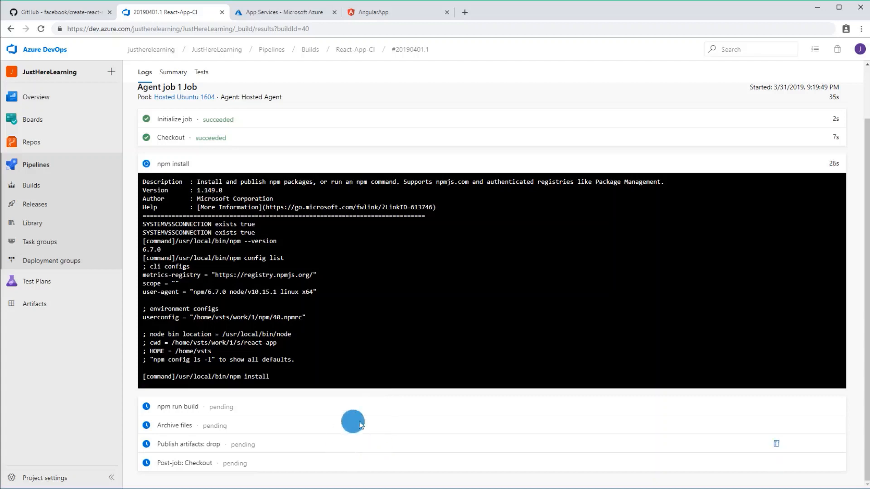
Step: Create a new release pipeline whose Stage 1 uses the Azure App Service deployment template
click(60, 206)
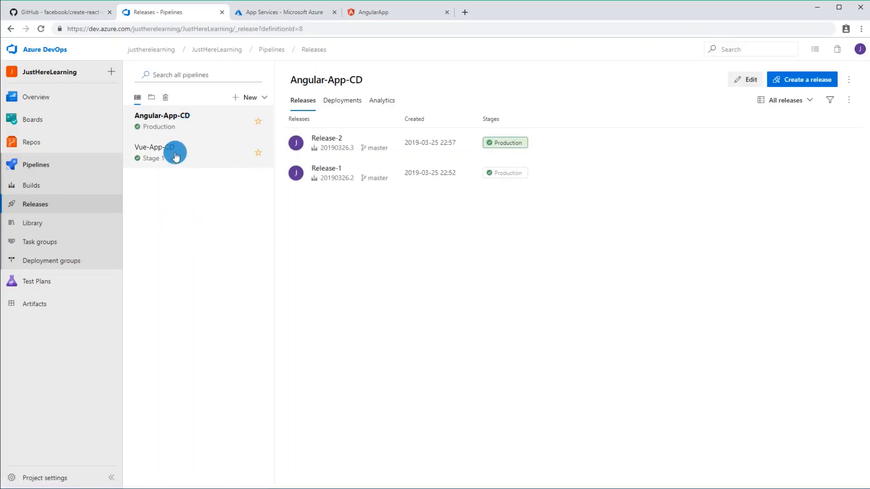
click(253, 103)
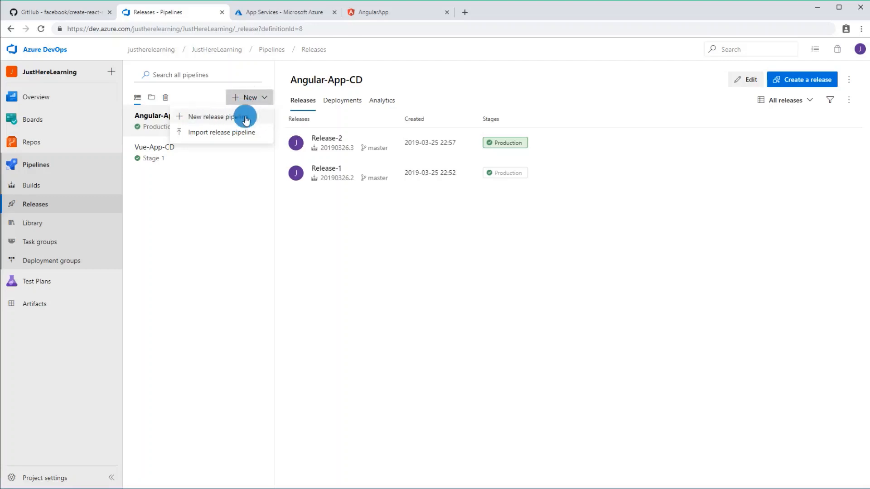
click(245, 118)
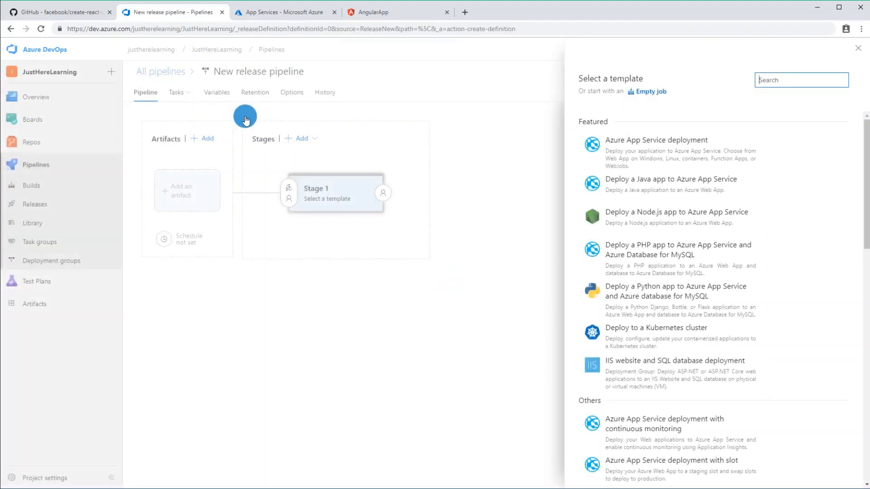
mouse_move(654, 144)
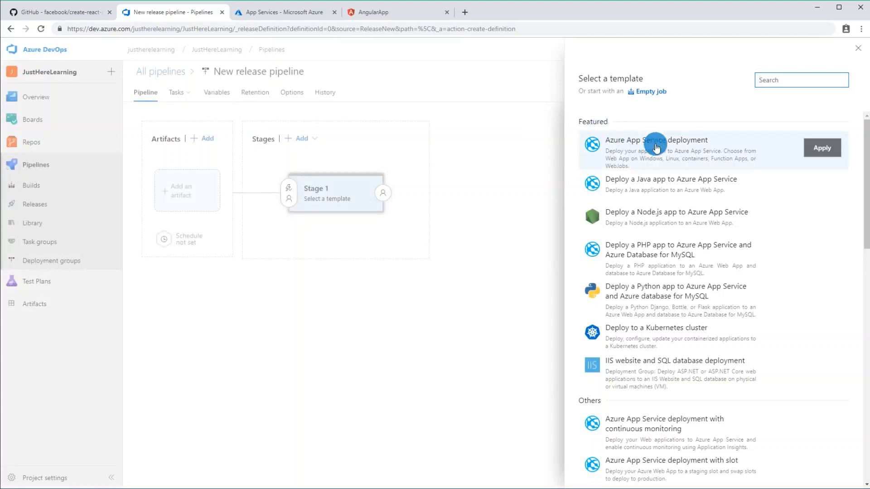
click(630, 145)
click(822, 154)
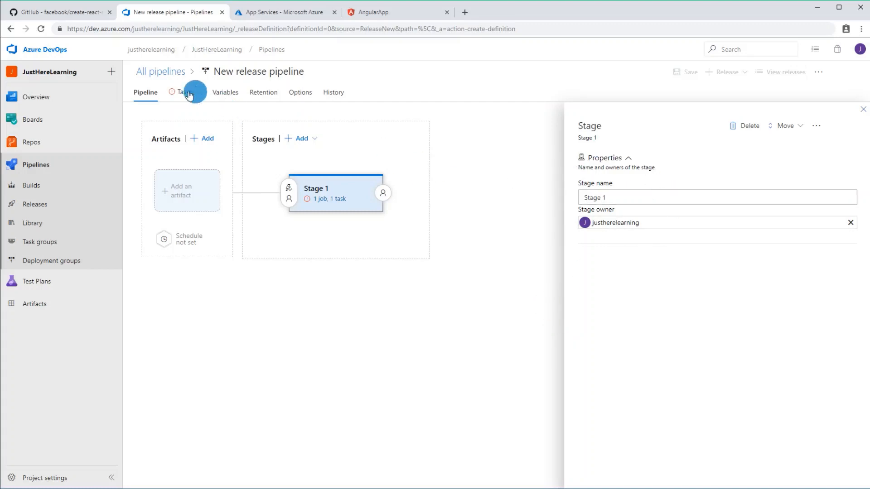
Step: Close the stage properties and open the task settings of Stage 1 in the new release pipeline
mouse_move(172, 92)
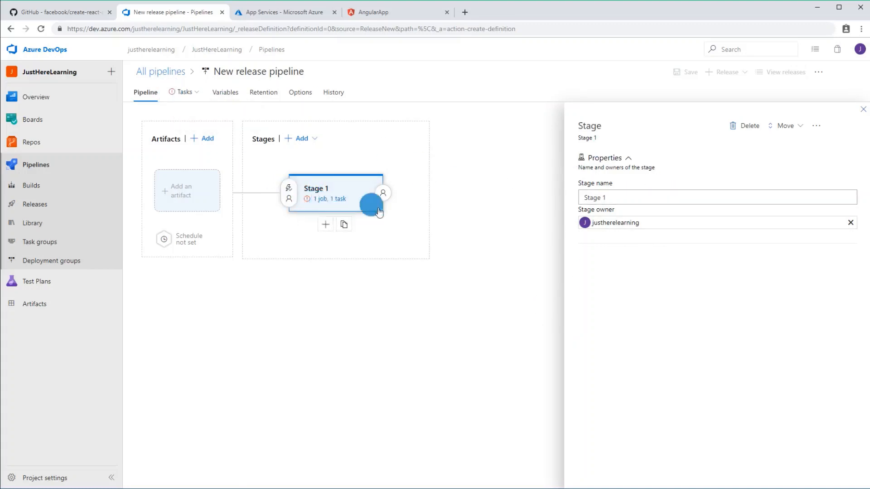
click(864, 110)
click(332, 200)
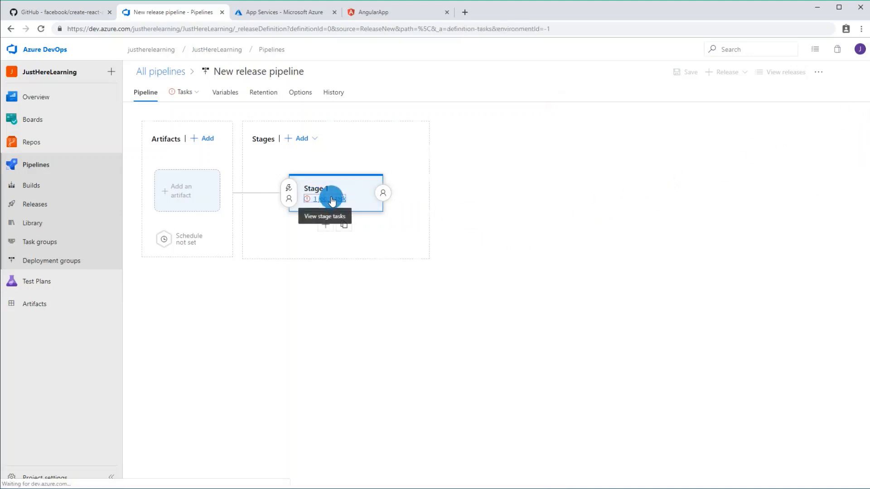
click(145, 93)
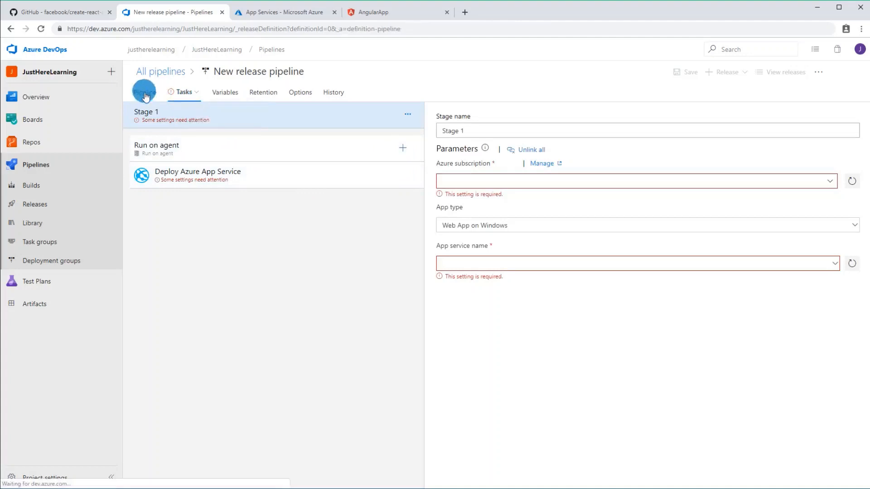
click(184, 91)
click(195, 115)
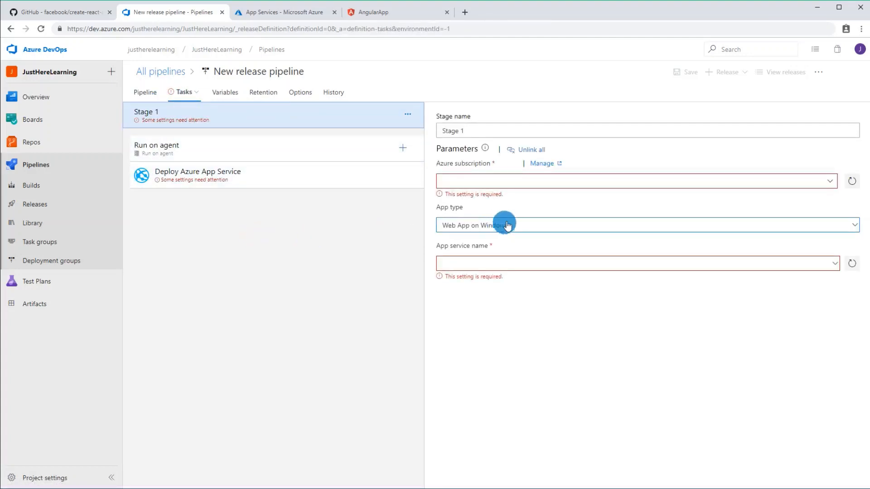
Step: Set Stage 1's Azure subscription to the available Pay-As-You-Go service connection and its app service name to JustHereLearningApp
click(832, 182)
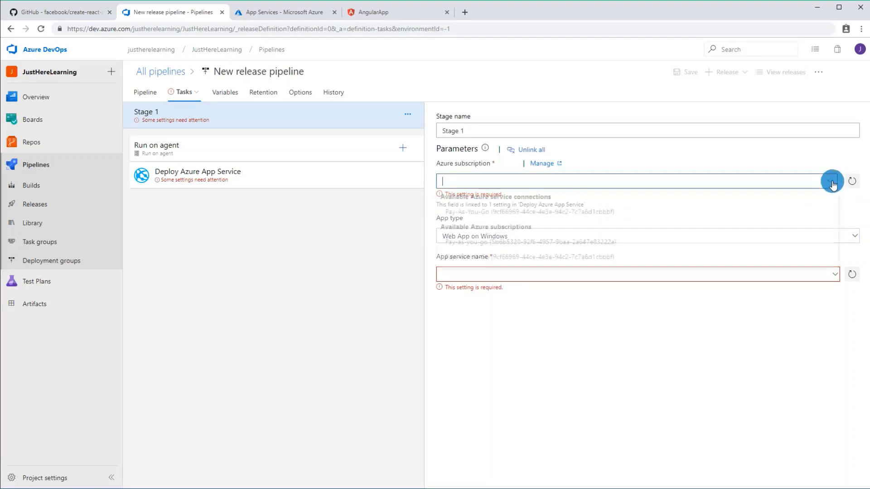
click(521, 213)
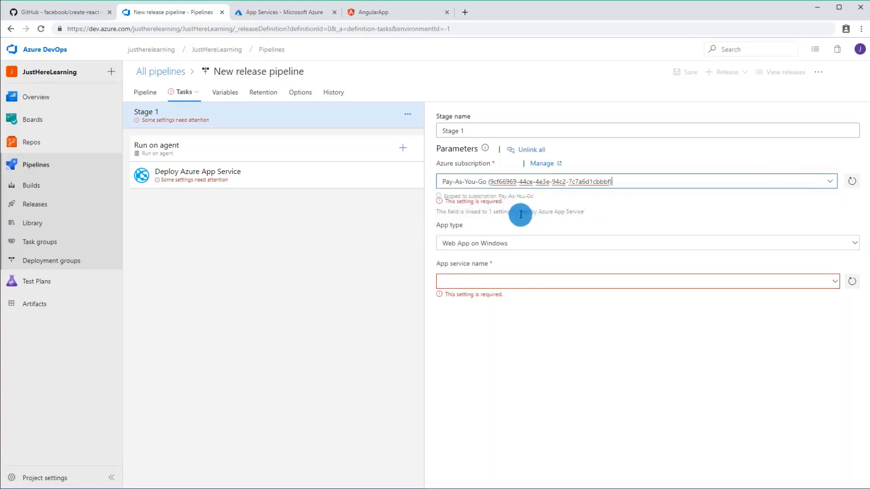
click(831, 181)
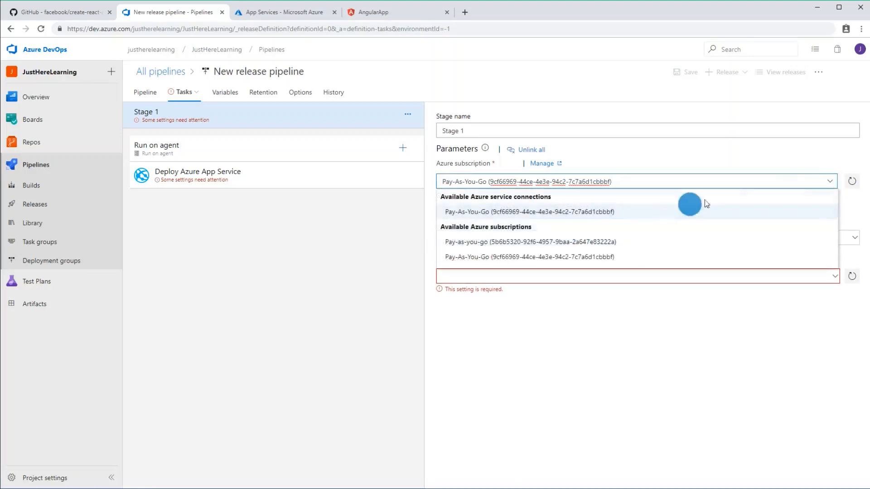
click(758, 158)
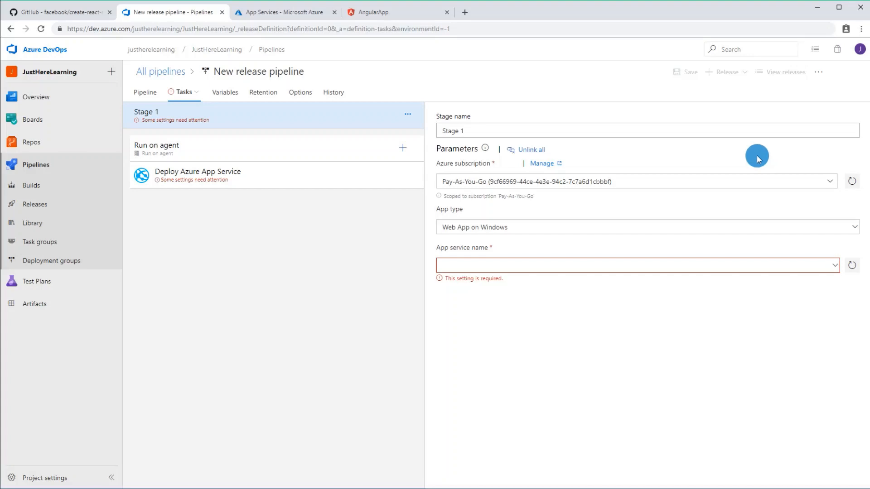
click(836, 269)
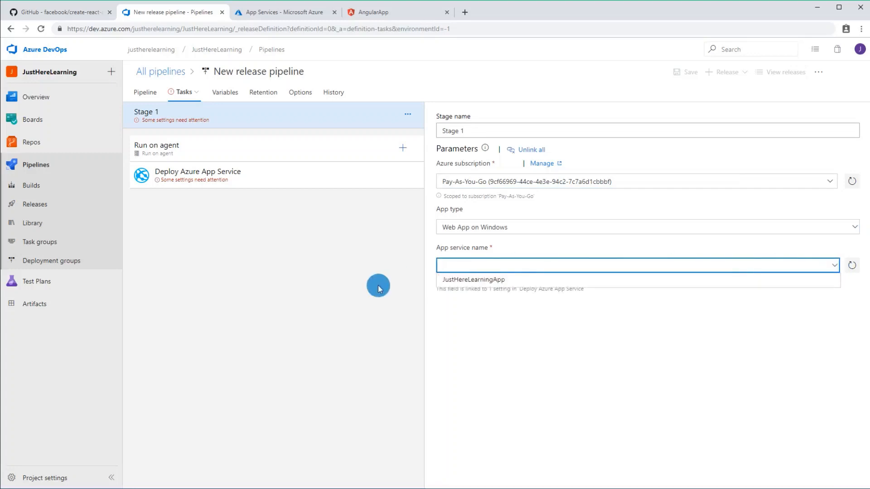
click(498, 280)
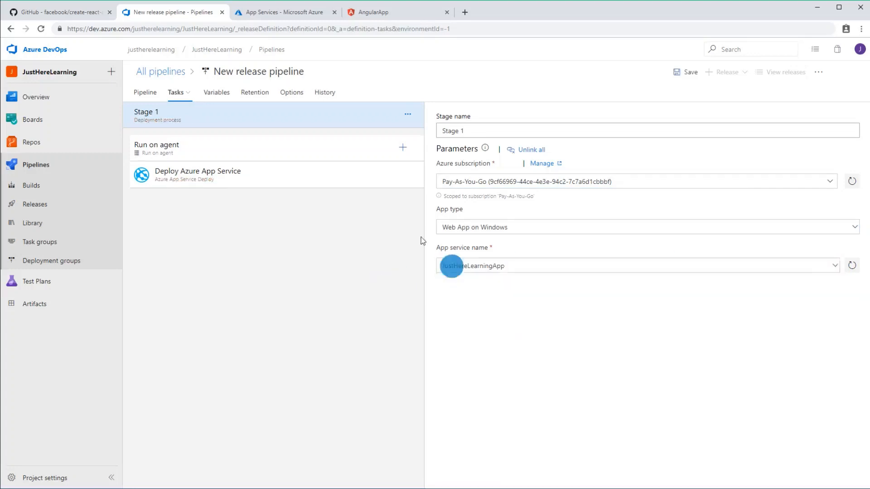
Step: Check the JustHereLearningApp overview in the Azure portal and reload its live site at justherelearningapp.azurewebsites.net
click(267, 11)
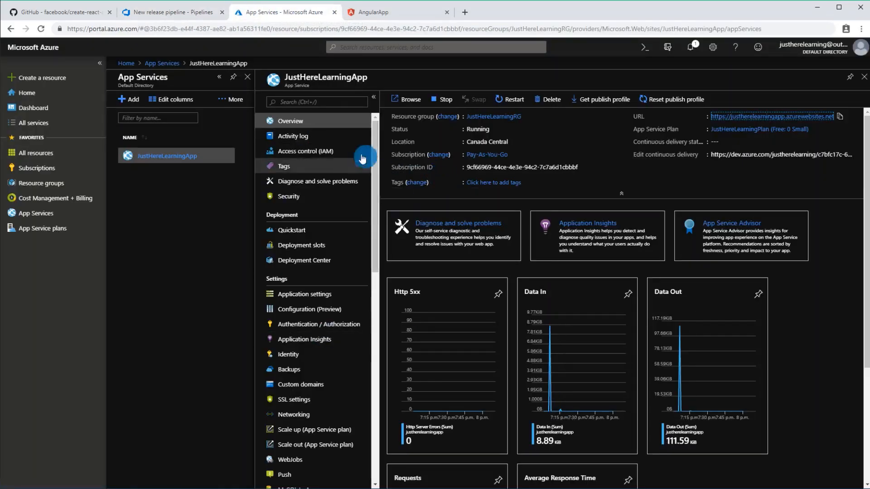
click(146, 13)
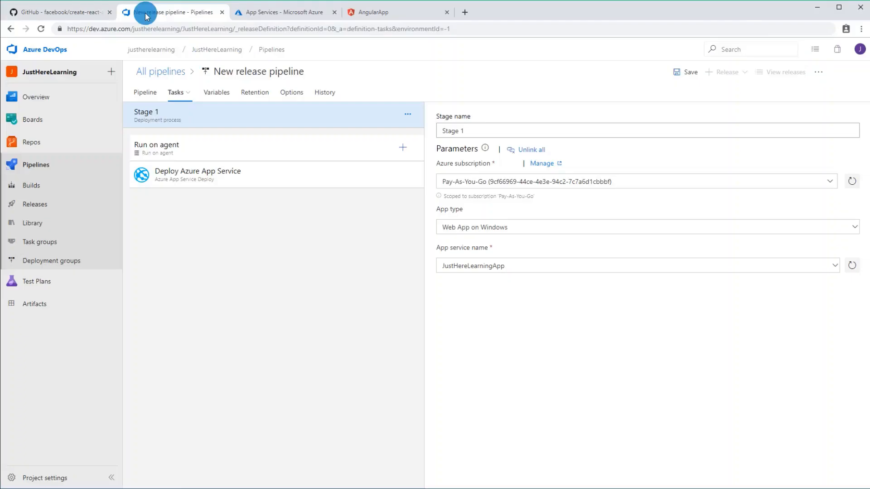
click(368, 13)
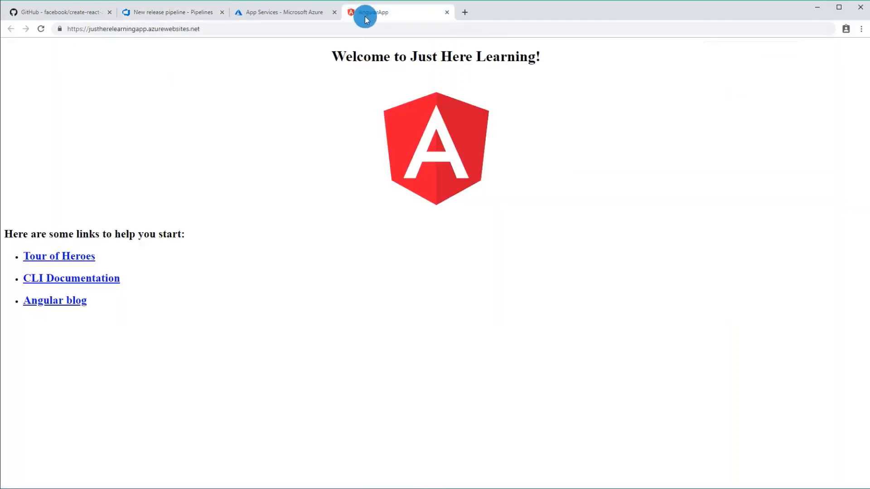
click(42, 29)
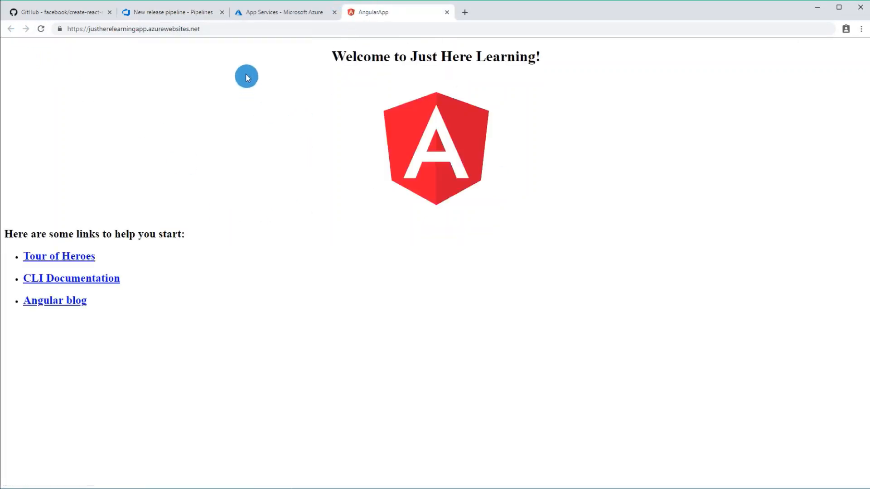
Step: Return to the release pipeline, rename Stage 1 as Production, and review the Deploy Azure App Service task's settings
click(196, 18)
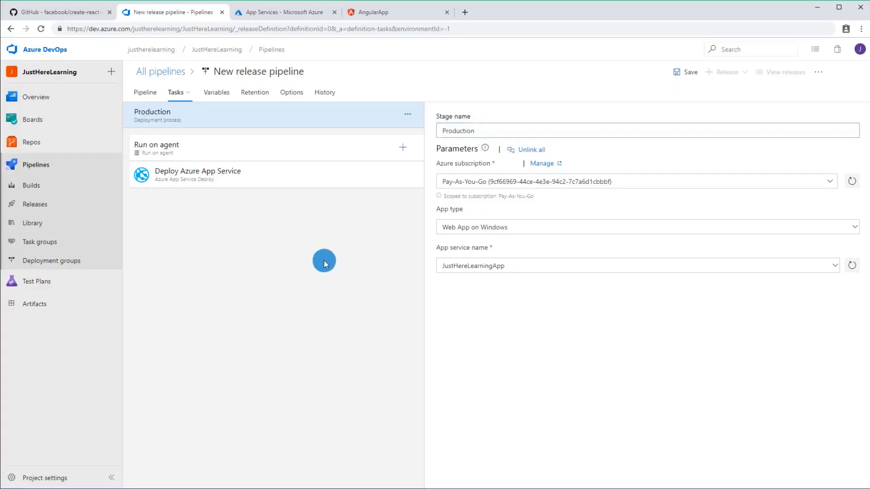
click(266, 182)
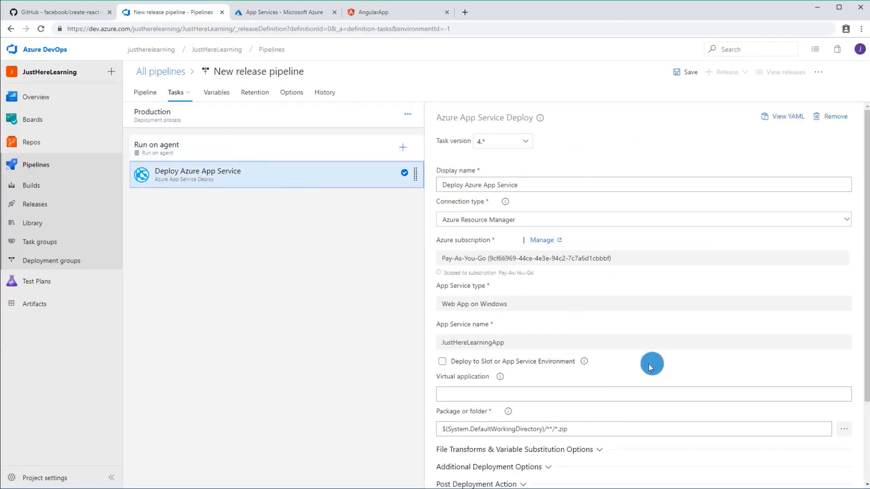
click(252, 126)
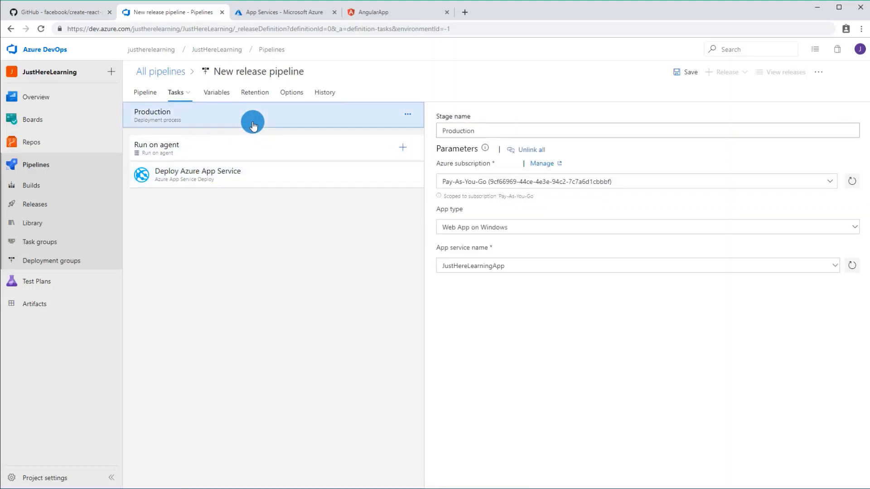
click(469, 265)
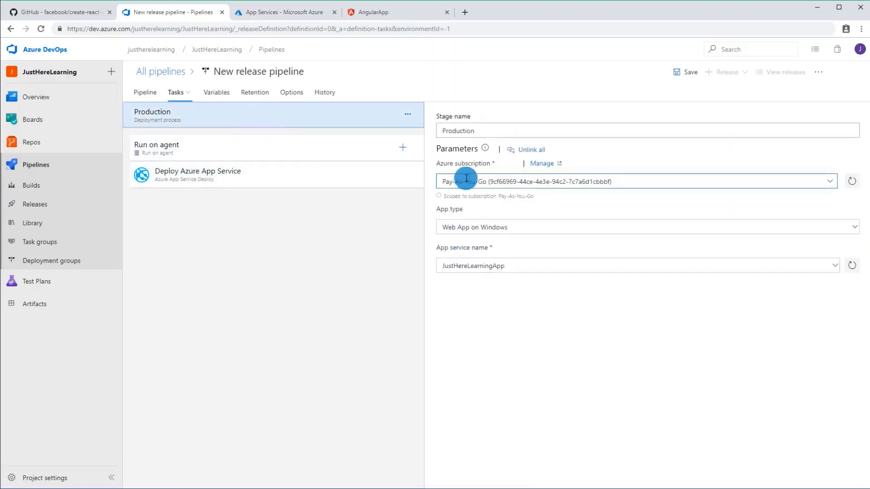
click(325, 177)
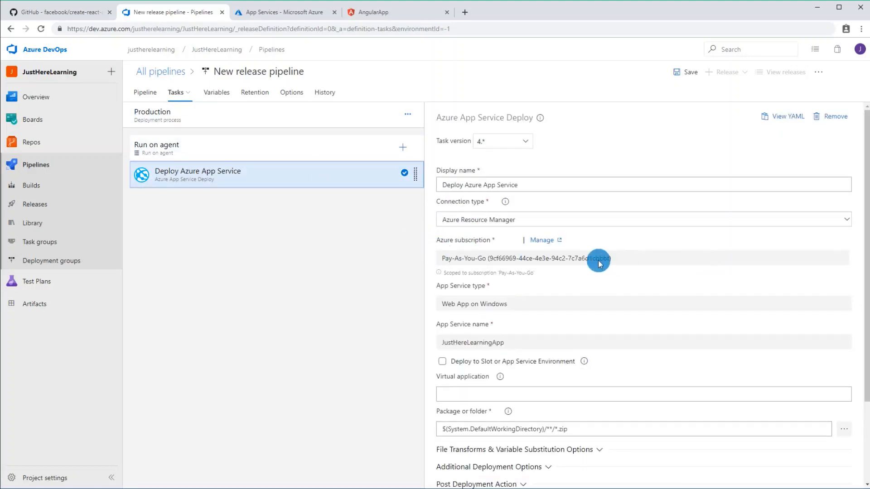
scroll(557, 263, down, 3)
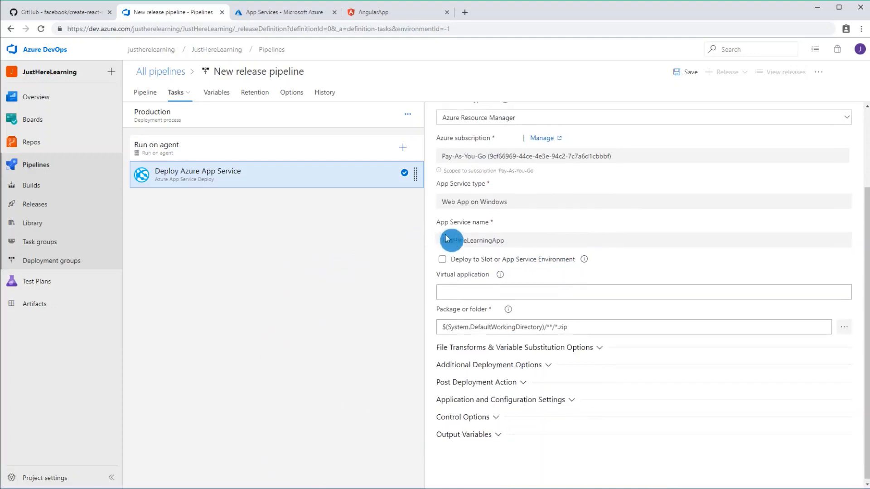
scroll(453, 238, up, 3)
Step: Add the React-App-CI build as the release pipeline's artifact and enable its continuous deployment trigger
click(148, 92)
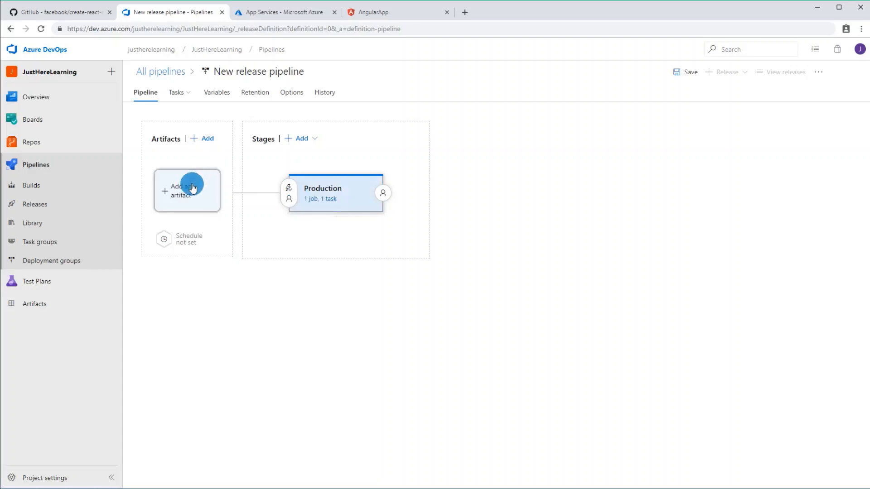
click(188, 200)
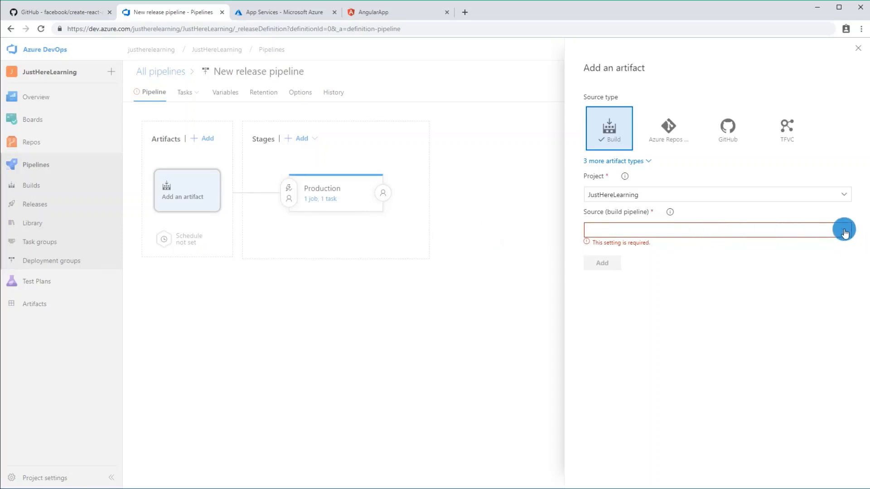
click(831, 235)
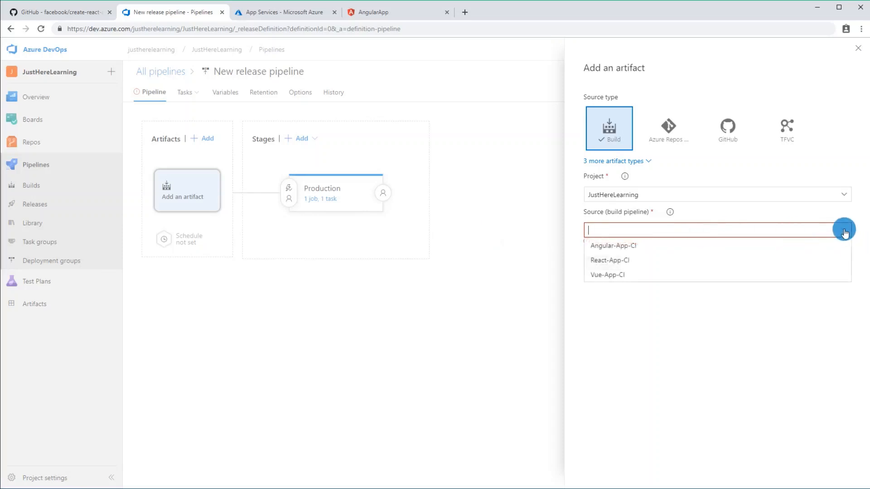
click(607, 262)
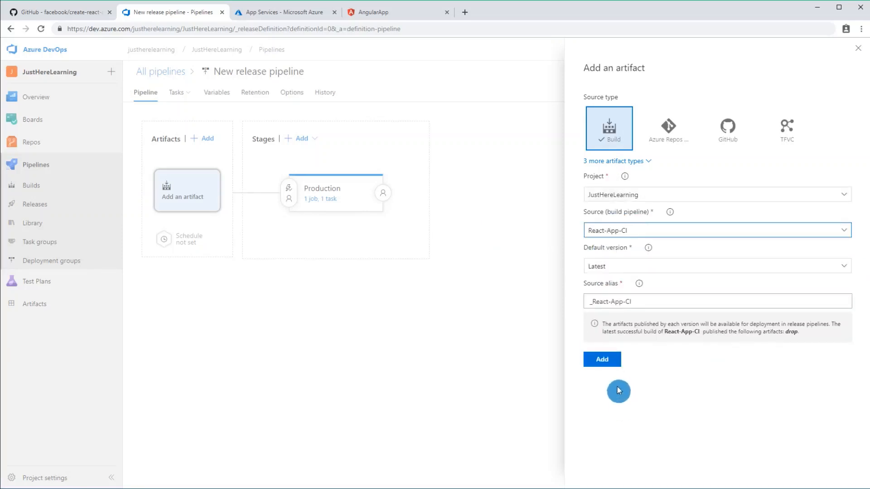
click(605, 361)
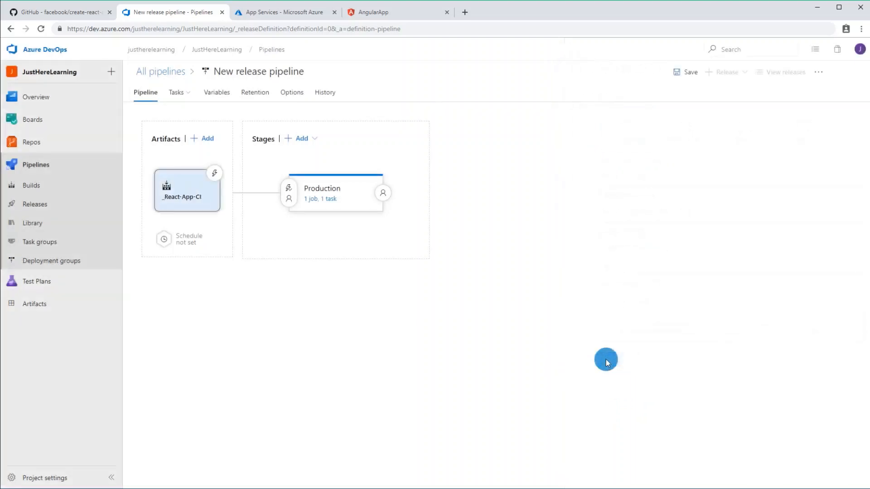
click(216, 175)
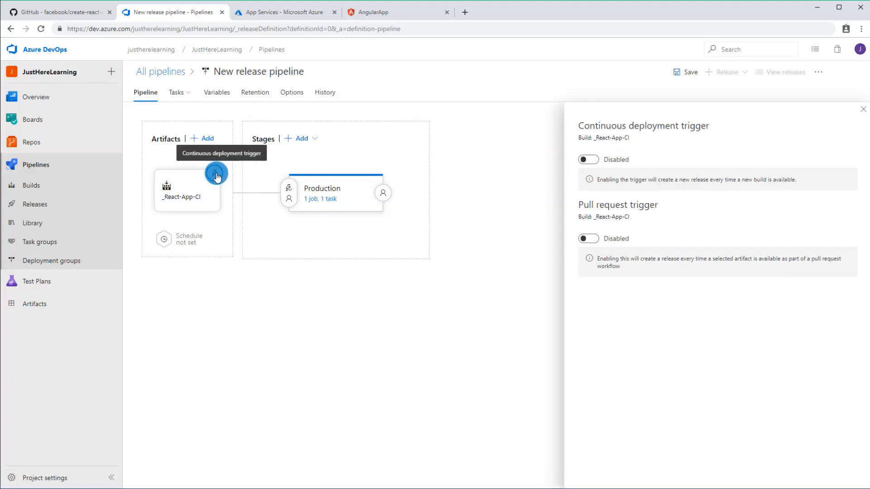
click(605, 160)
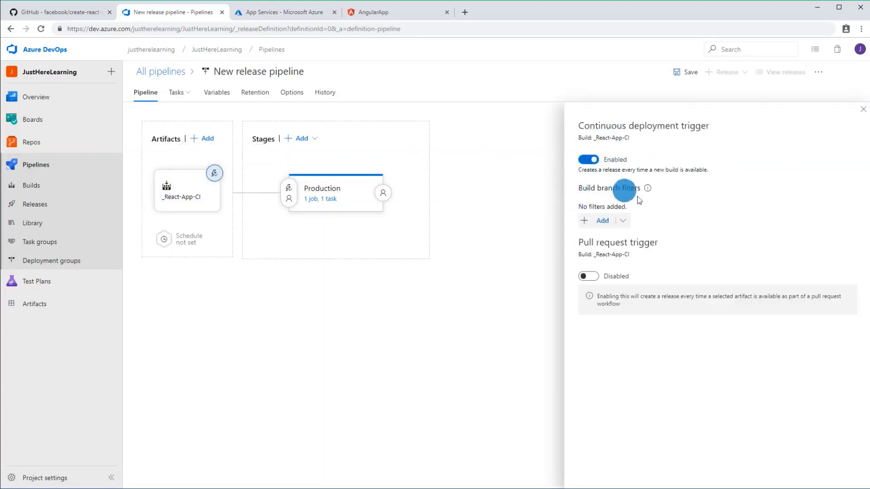
Step: Try adding an Include build branch filter to the continuous deployment trigger, and delete the filter without choosing a branch
click(610, 220)
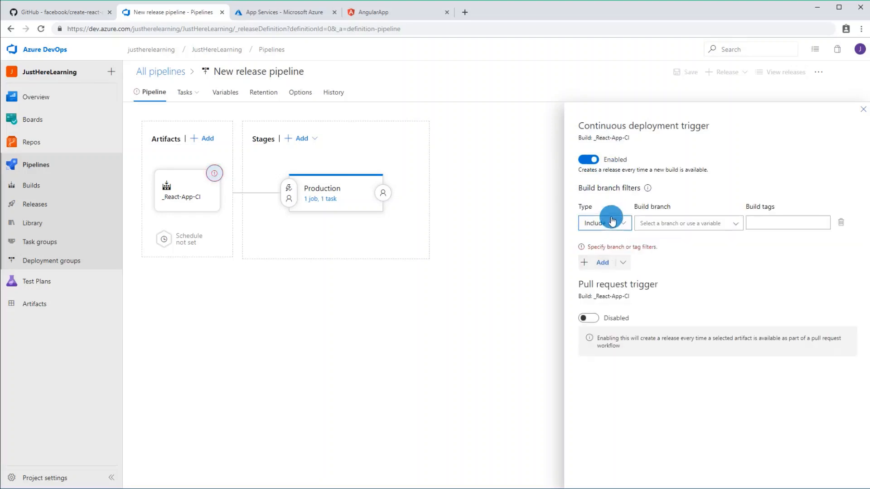
click(723, 220)
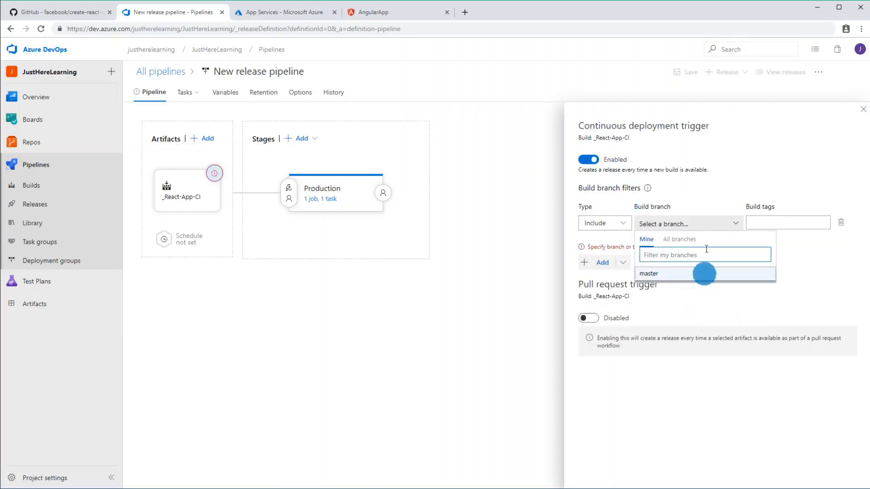
click(715, 193)
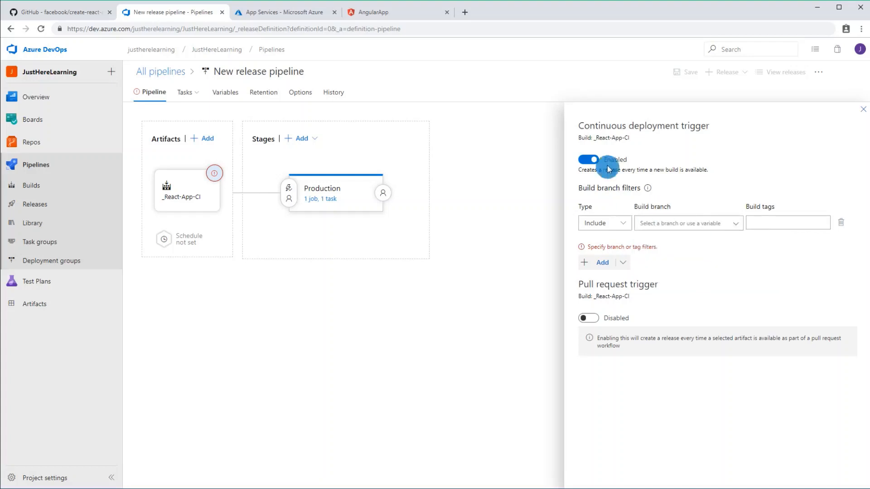
click(841, 222)
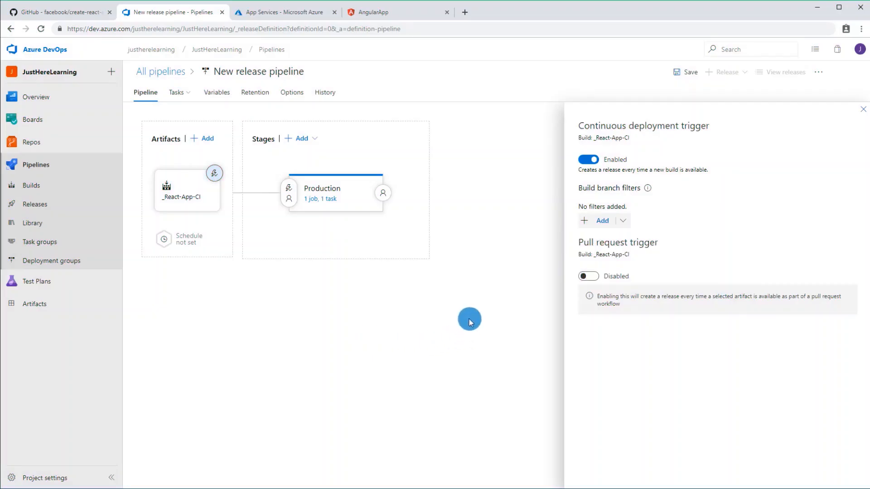
Step: Try enabling pre-deployment approvals for the Production stage, switch them back off, and close the pre-deployment conditions
click(289, 198)
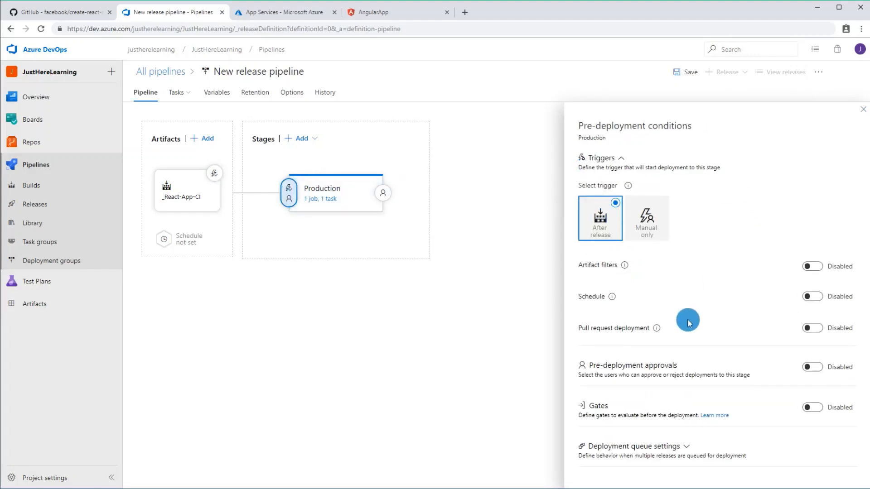
click(811, 370)
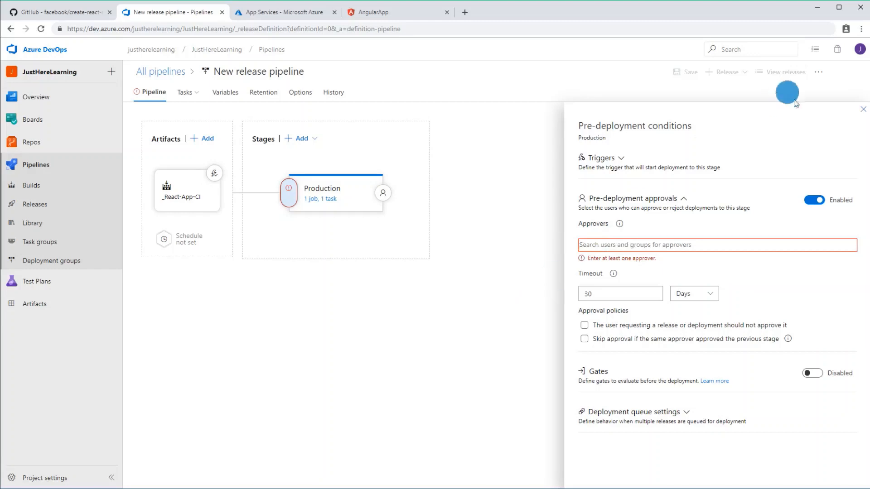
click(863, 110)
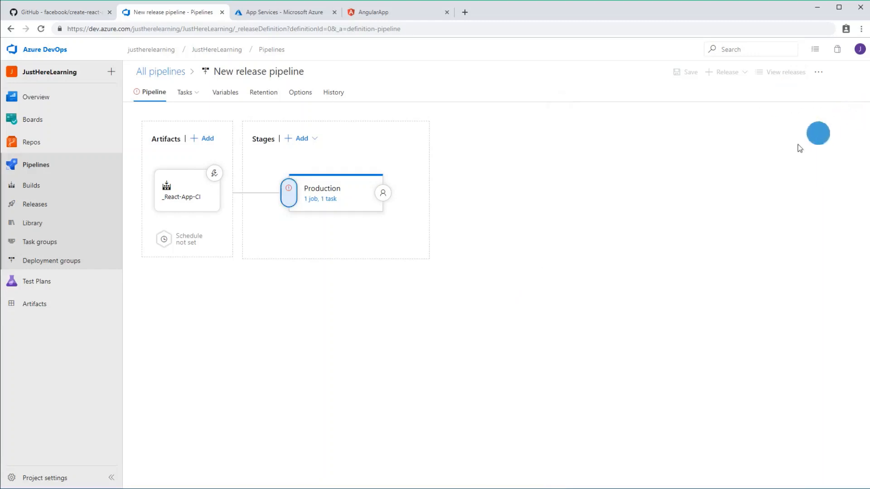
click(288, 190)
click(812, 203)
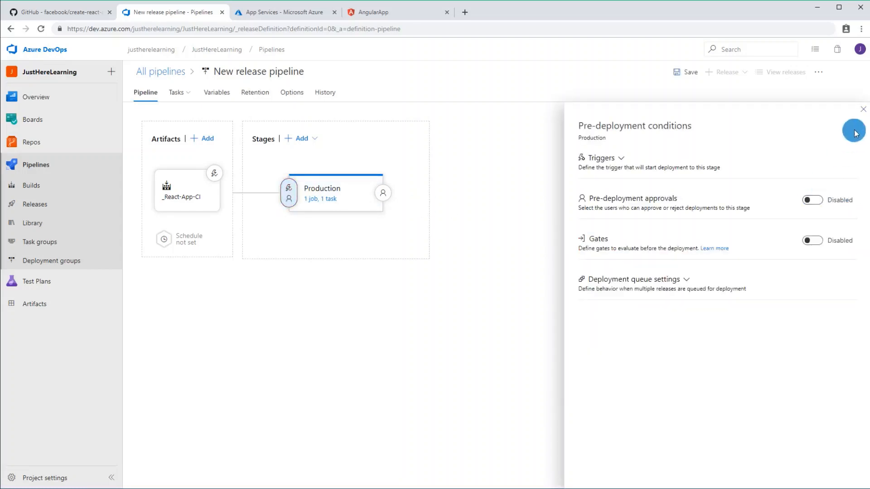
click(862, 109)
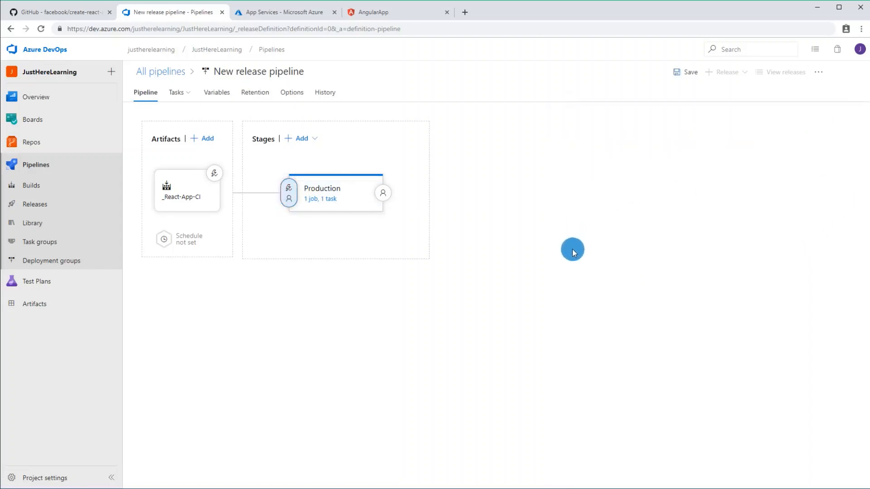
Step: Save the release pipeline in the root folder and open the project's build pipelines
click(684, 75)
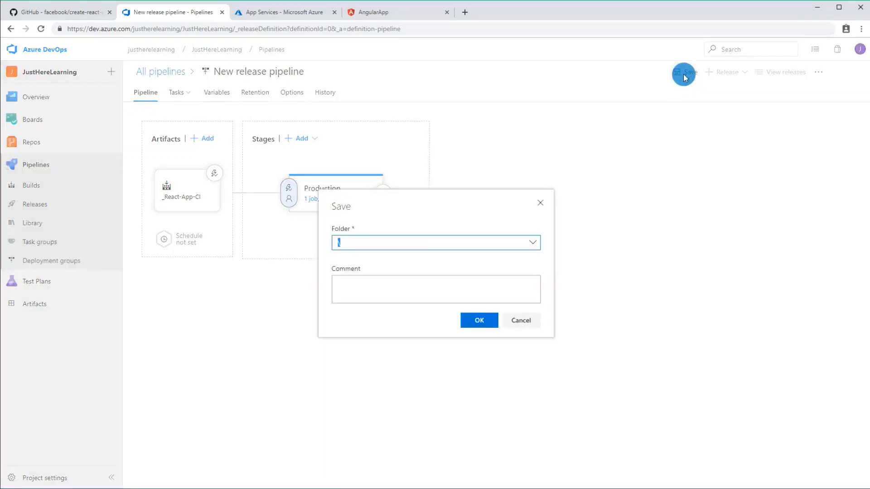
click(476, 320)
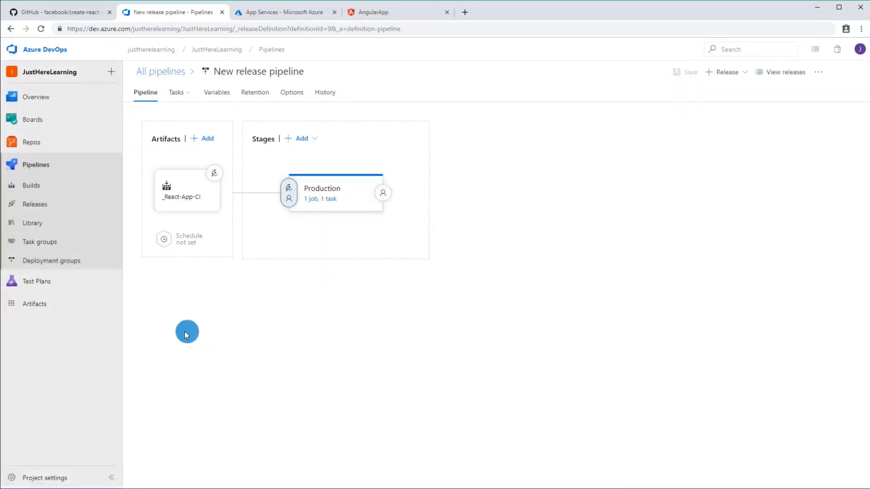
click(47, 189)
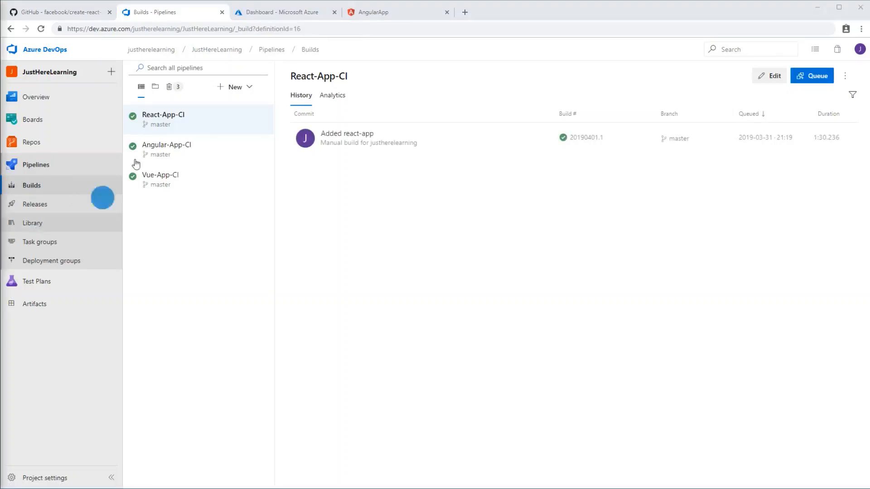
Step: Review the job log of React-App-CI's Added react-app build and return to the build pipelines
click(363, 132)
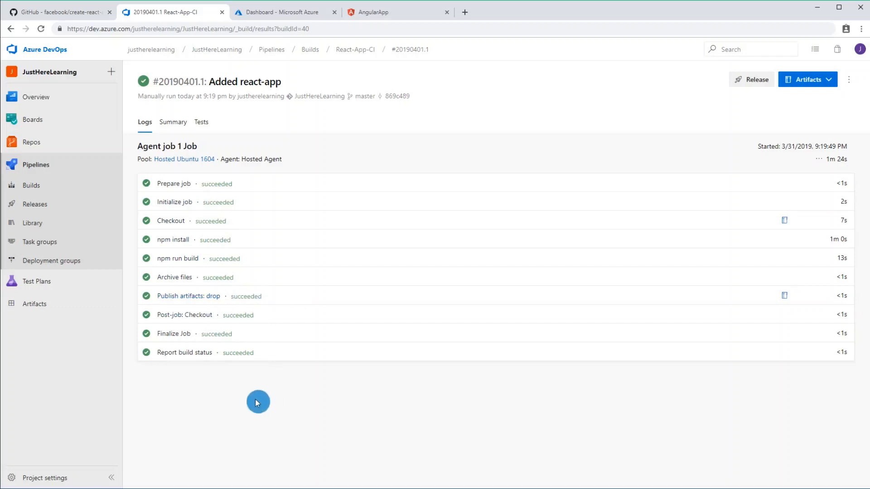
click(48, 188)
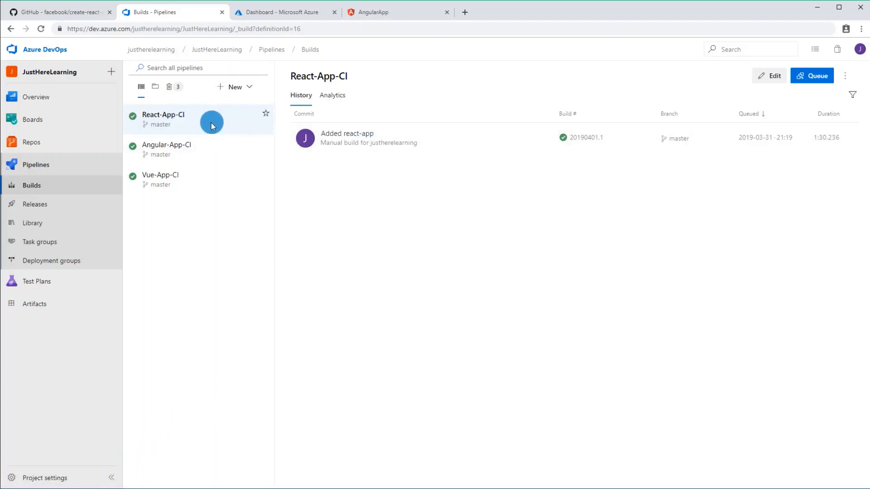
Step: Open the unnamed new release pipeline for editing, rename it React-App-CD, and save it
click(68, 207)
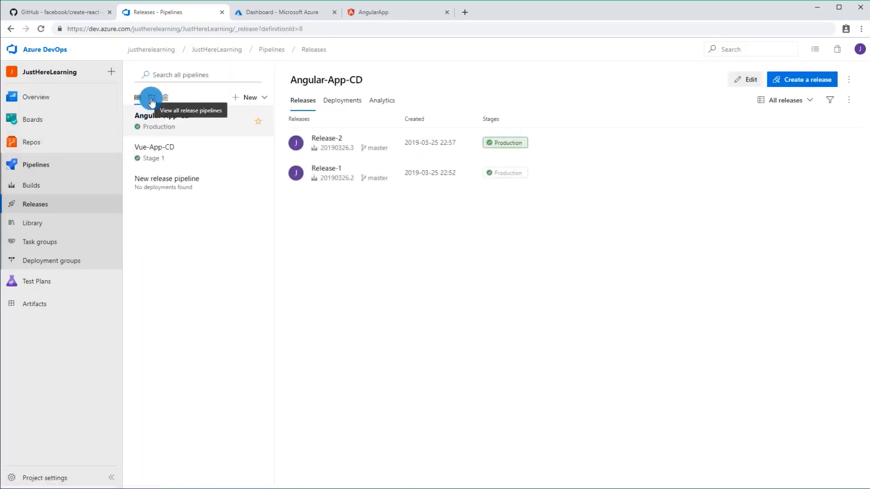
click(152, 99)
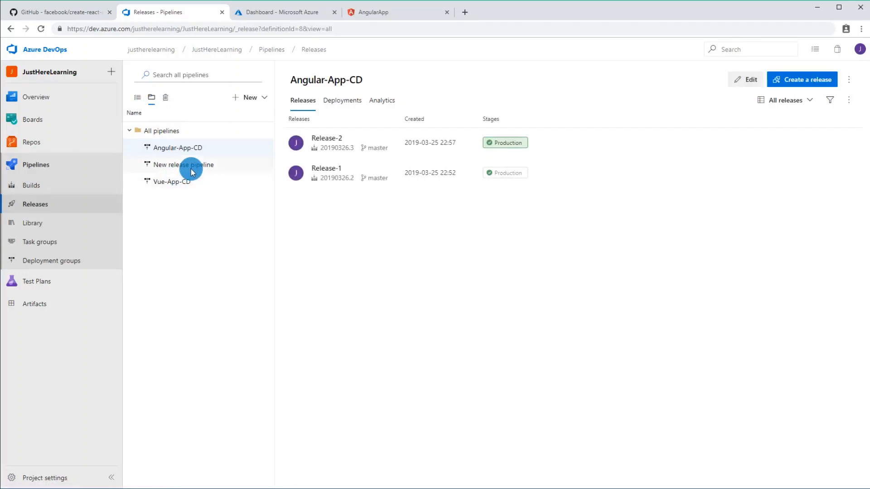
click(191, 170)
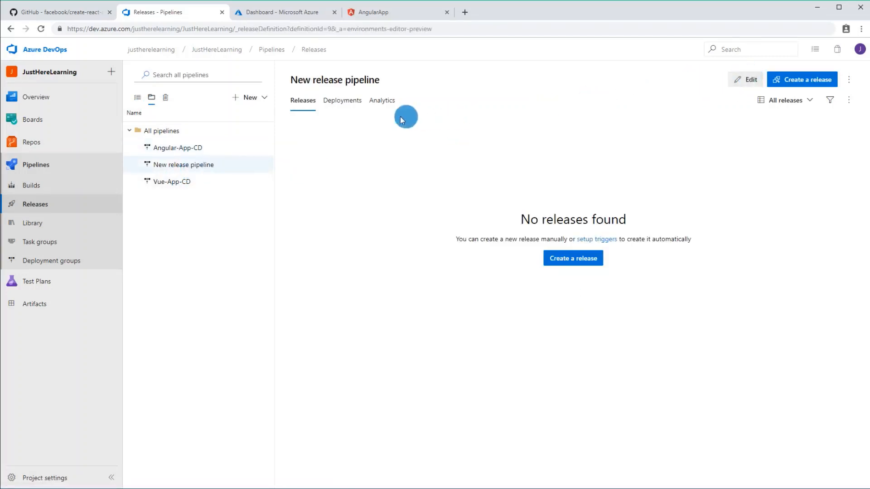
click(278, 70)
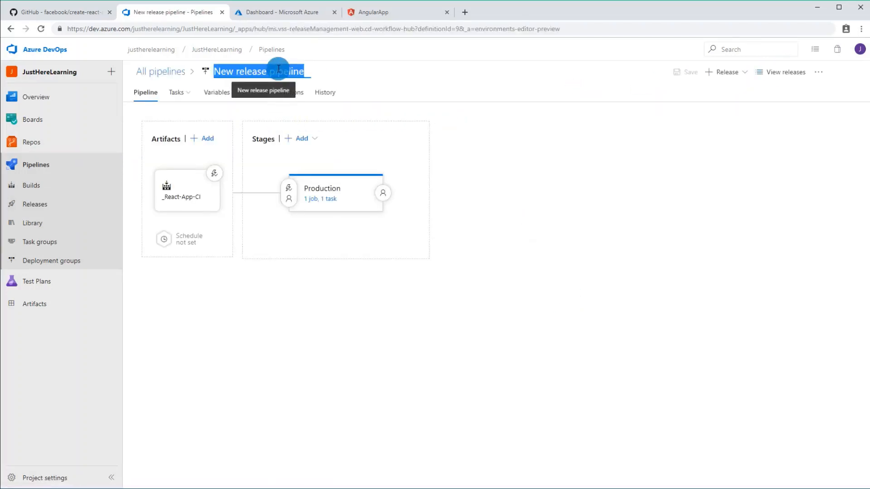
text(React-App)
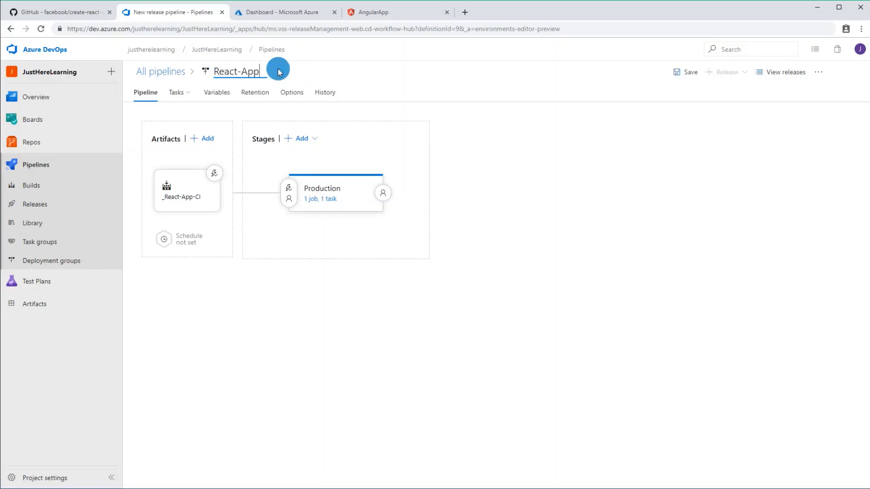
text(-CD)
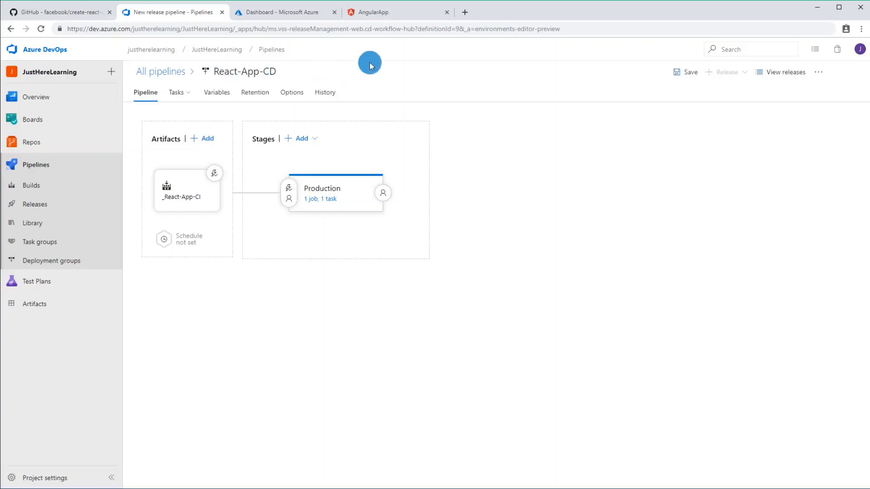
click(675, 72)
click(478, 303)
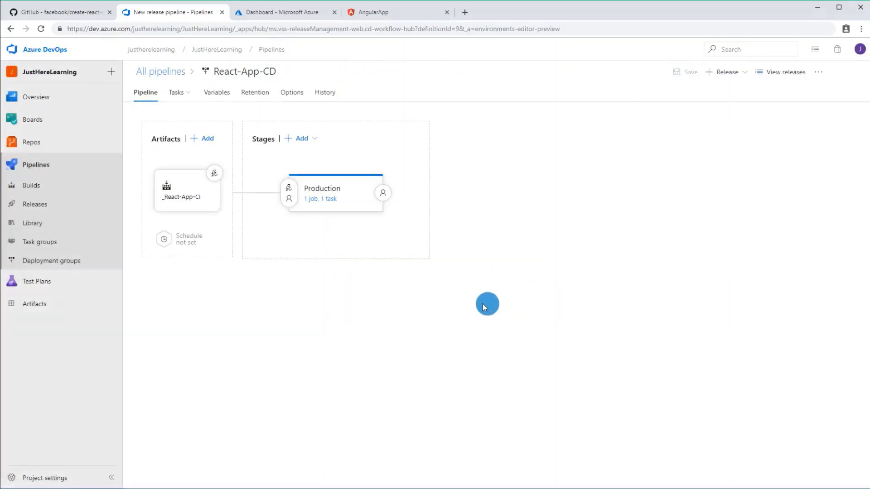
Step: Check the project's release and build pipeline lists, and switch to Visual Studio Code
click(56, 205)
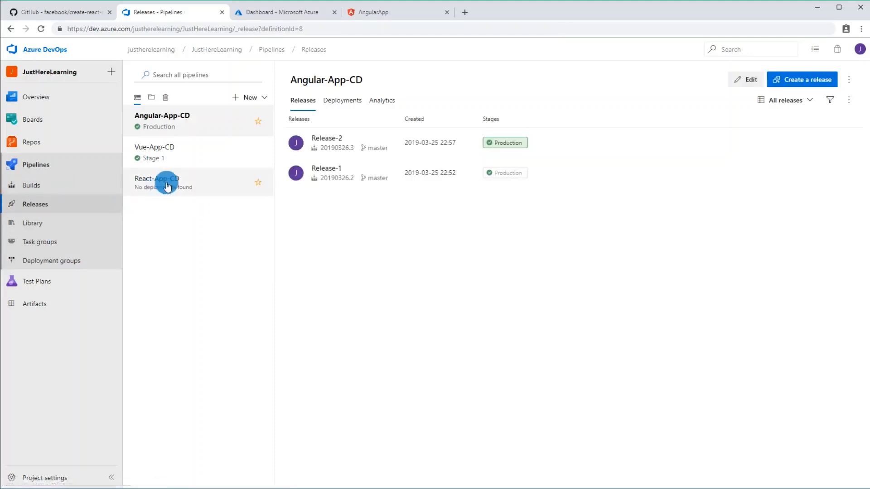
click(28, 190)
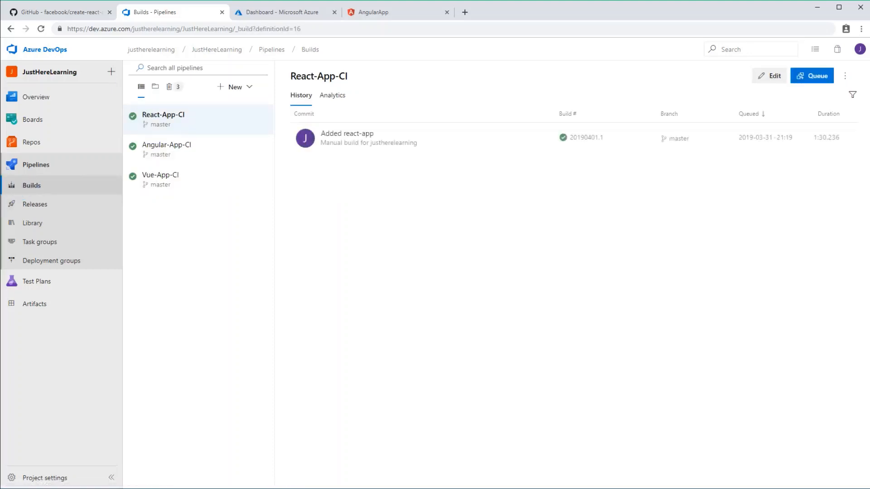
click(93, 488)
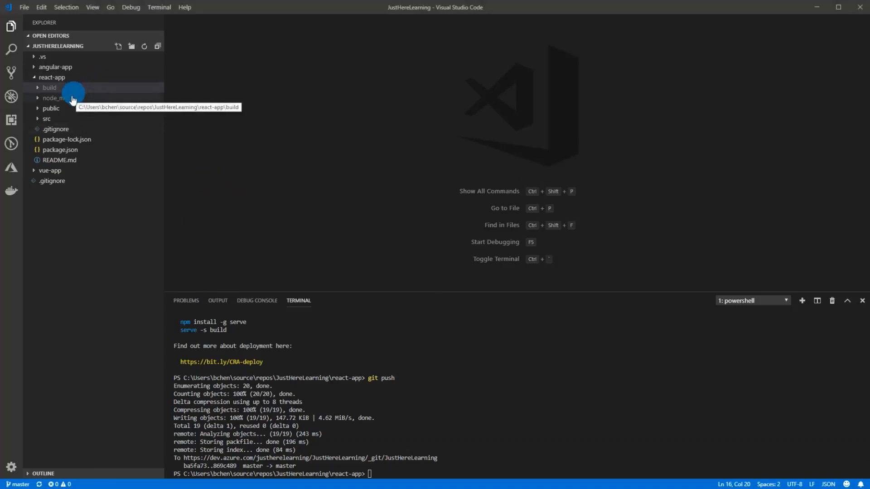
Step: Add an h1 heading reading "Just Here Learning" below the logo image in react-app's src/App.js and save the file
click(55, 119)
click(68, 140)
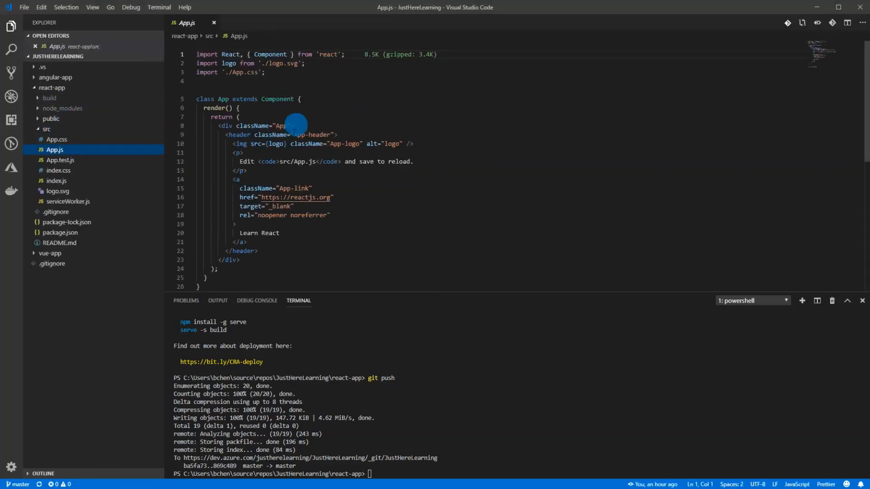
click(436, 144)
key(Return)
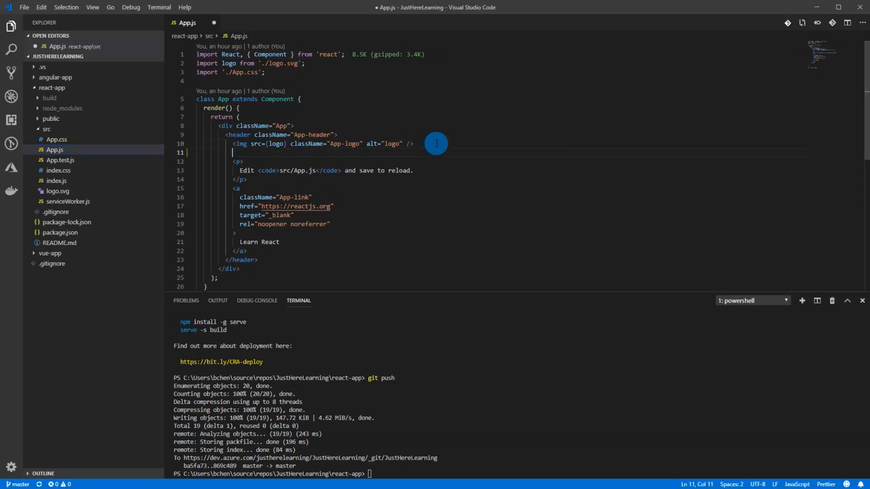
text(<h1>)
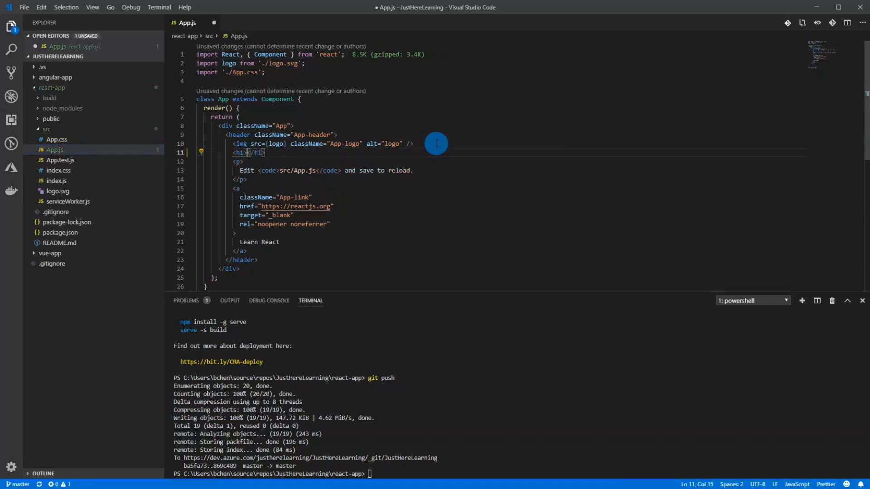
text(Just Here Learning)
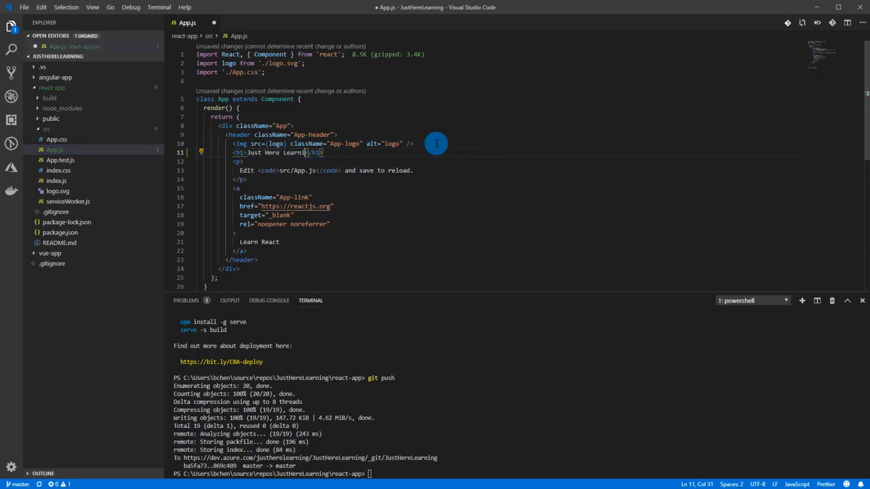
Step: Stage and commit all changes with the message "Added H1 Tag", and run git push in the terminal
click(11, 72)
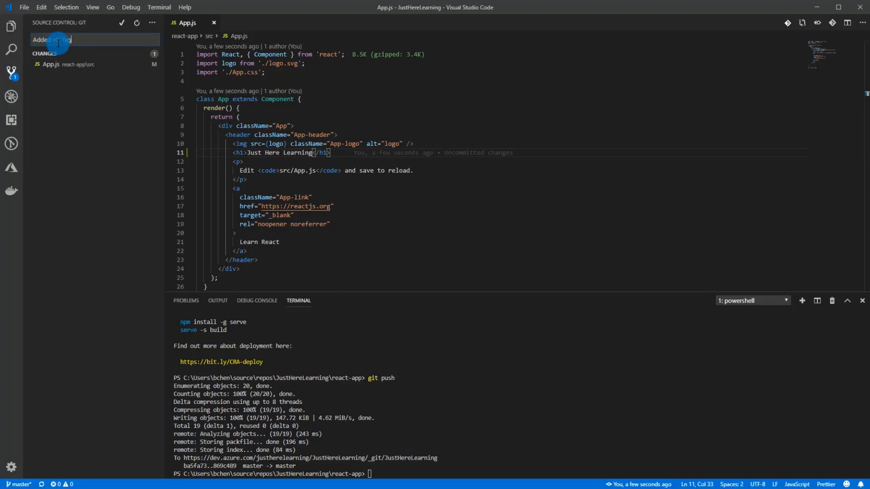
click(121, 22)
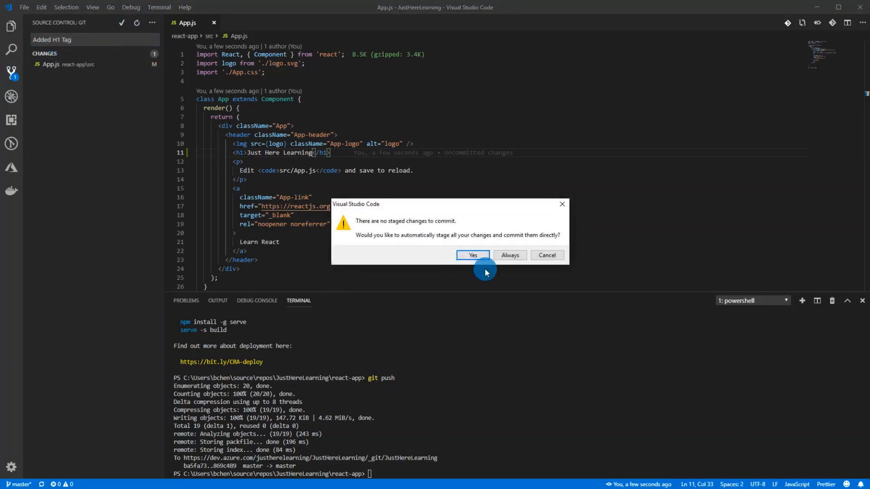
click(468, 255)
click(419, 240)
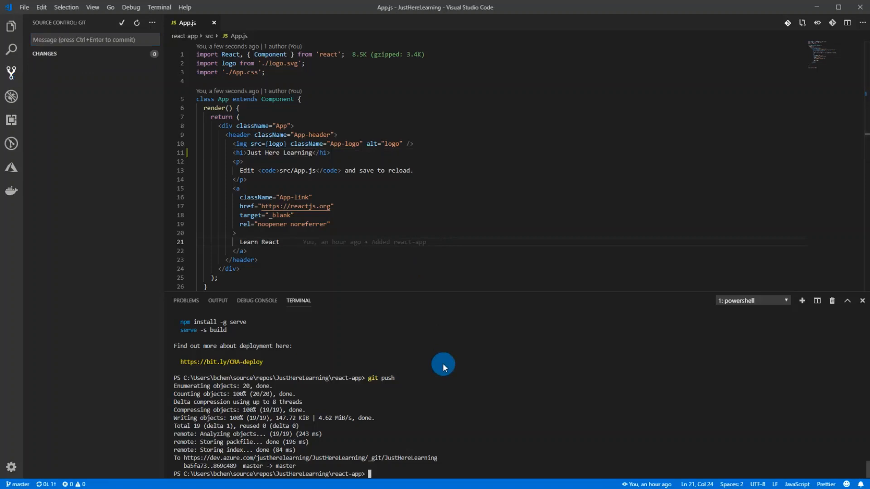
text(git push)
key(Return)
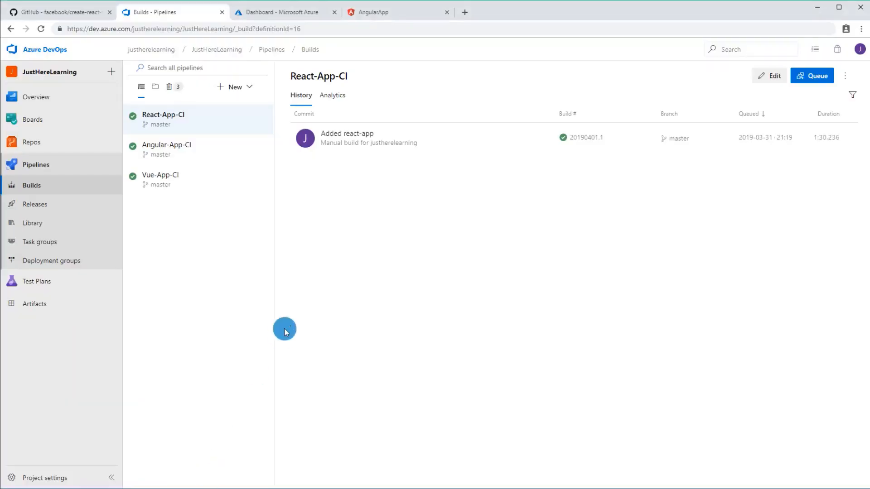
Step: Switch to Azure DevOps in the browser and follow the job log of React-App-CI's Added H1 Tag build
click(49, 187)
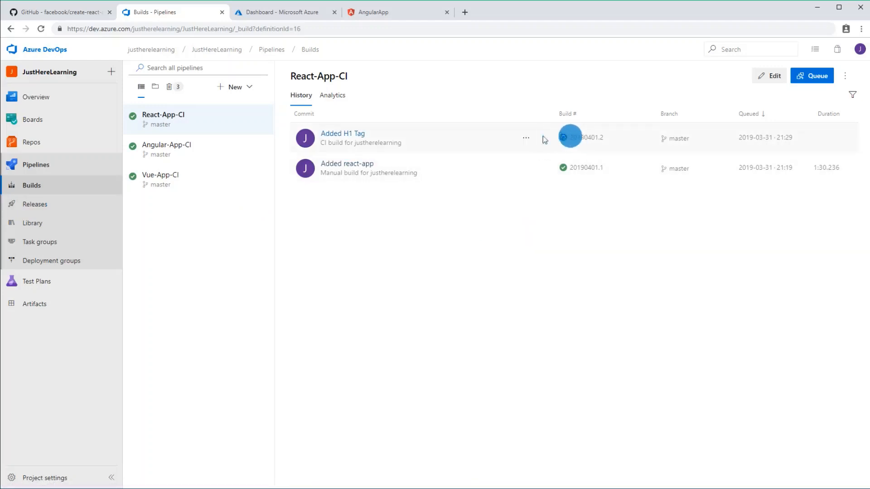
click(342, 135)
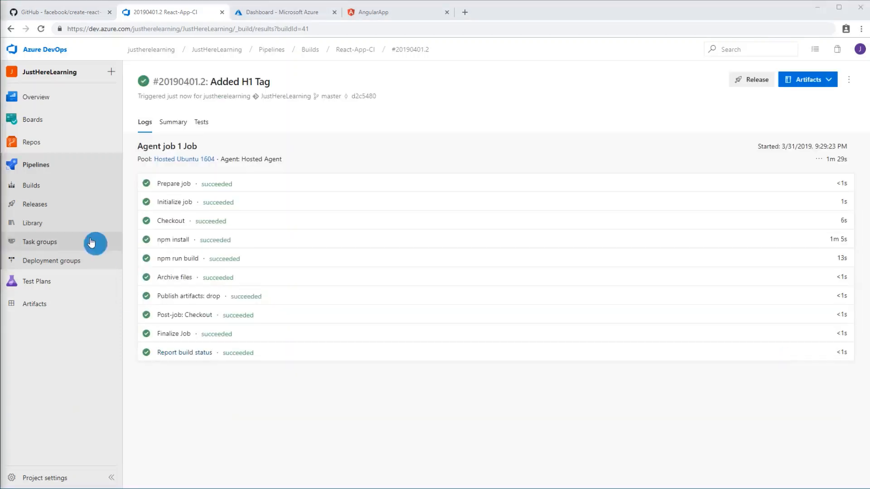
Step: Open React-App-CD's release pipeline and follow the Production deployment log of Release-1
click(58, 203)
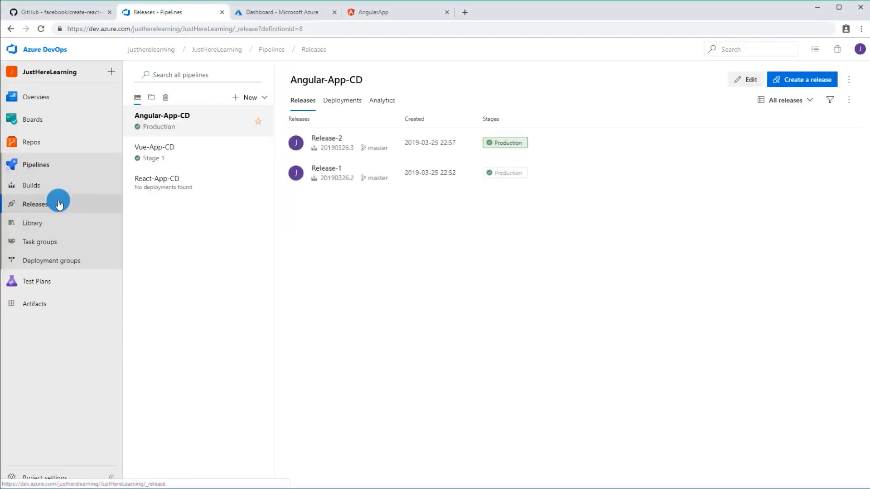
click(194, 185)
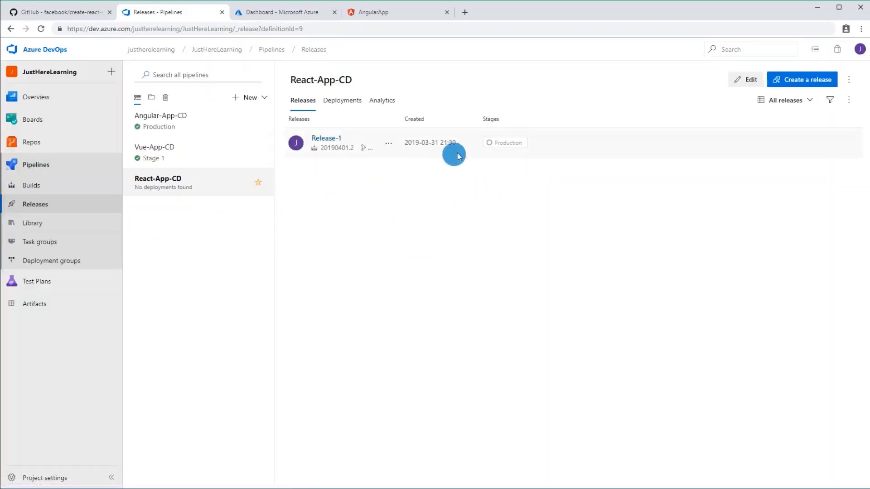
click(515, 143)
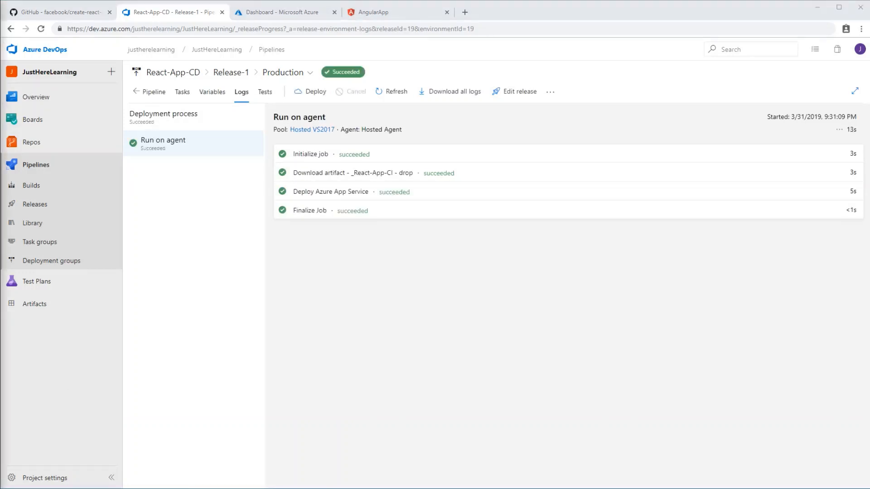
click(461, 348)
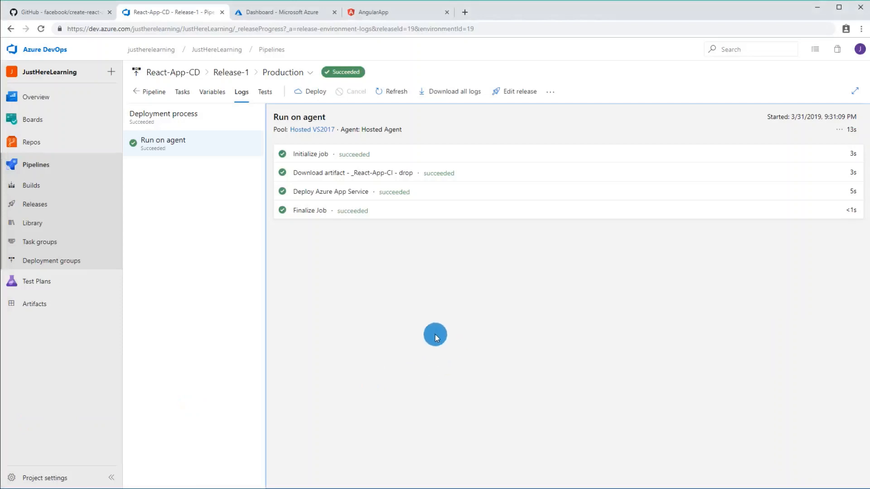
Step: Switch to JustHereLearningApp in the Azure portal, and load the deployed site at justherelearningapp.azurewebsites.net
click(290, 12)
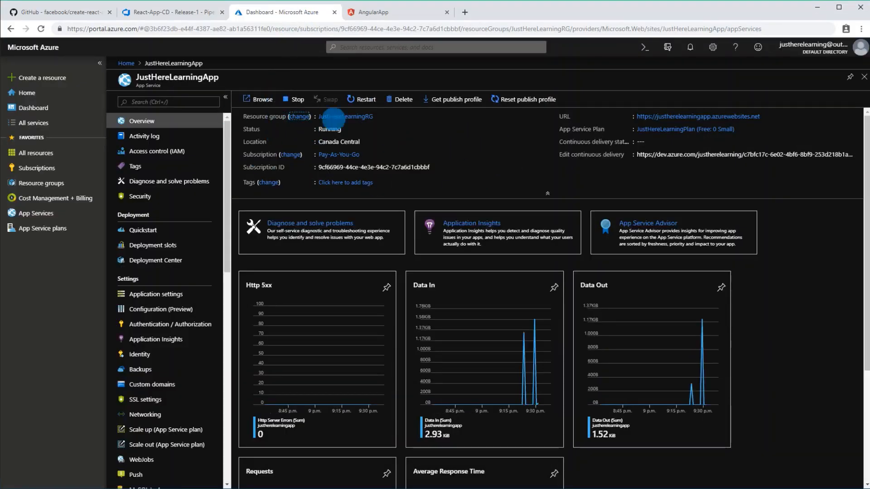
click(353, 16)
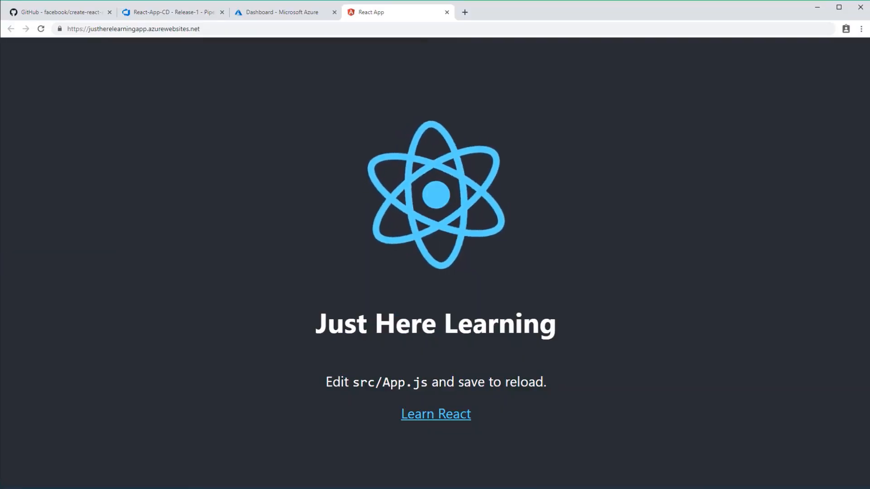
Step: Return to the Azure DevOps releases and review Release-1's pipeline overview and its Production stage log
click(167, 11)
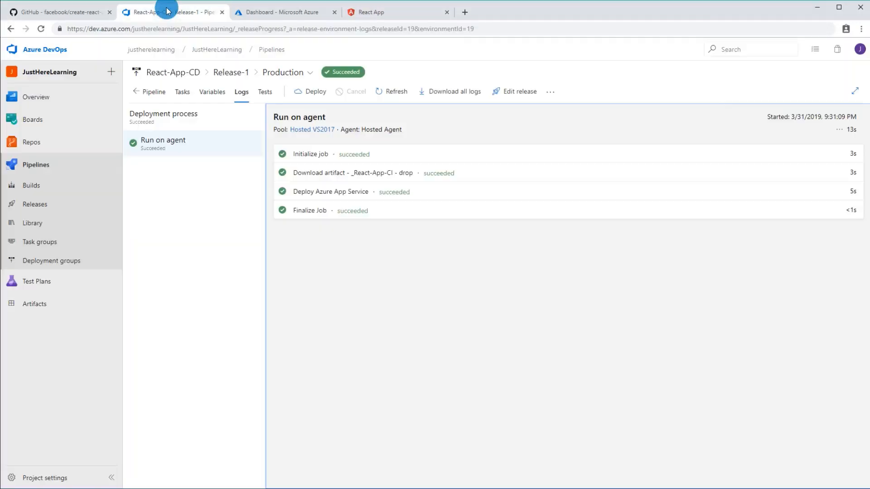
click(76, 203)
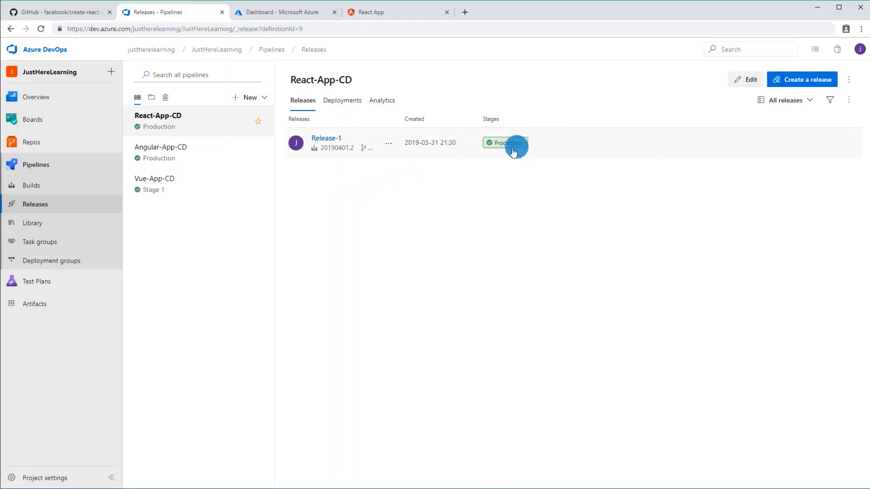
click(336, 143)
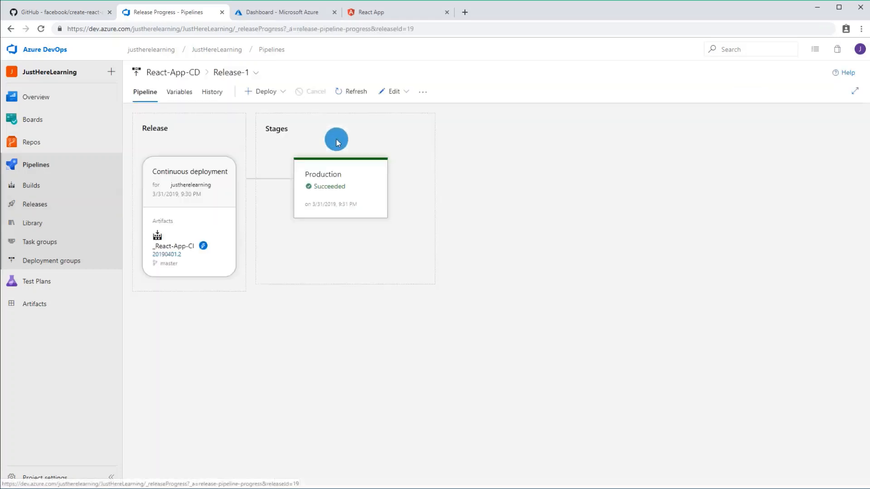
click(338, 189)
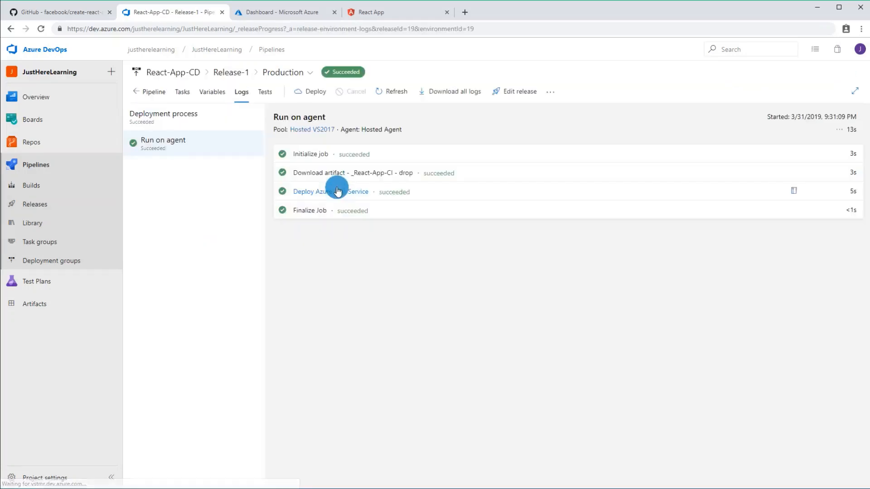